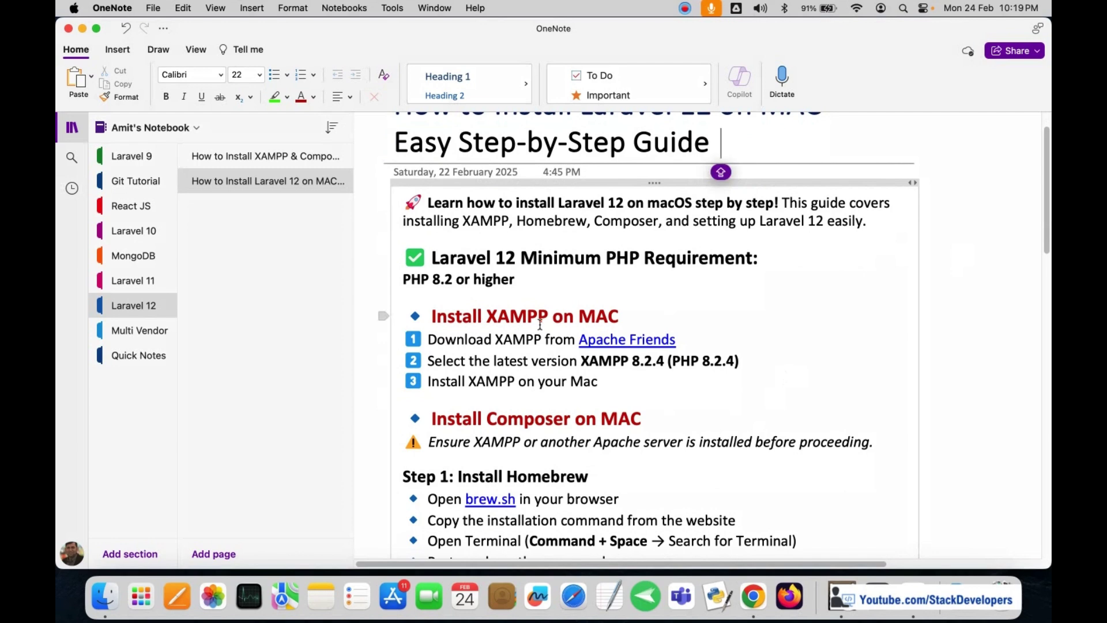
Review the note's installation instructions for XAMPP, Composer and Laravel 12 on Mac
scroll(551, 369, down, 2)
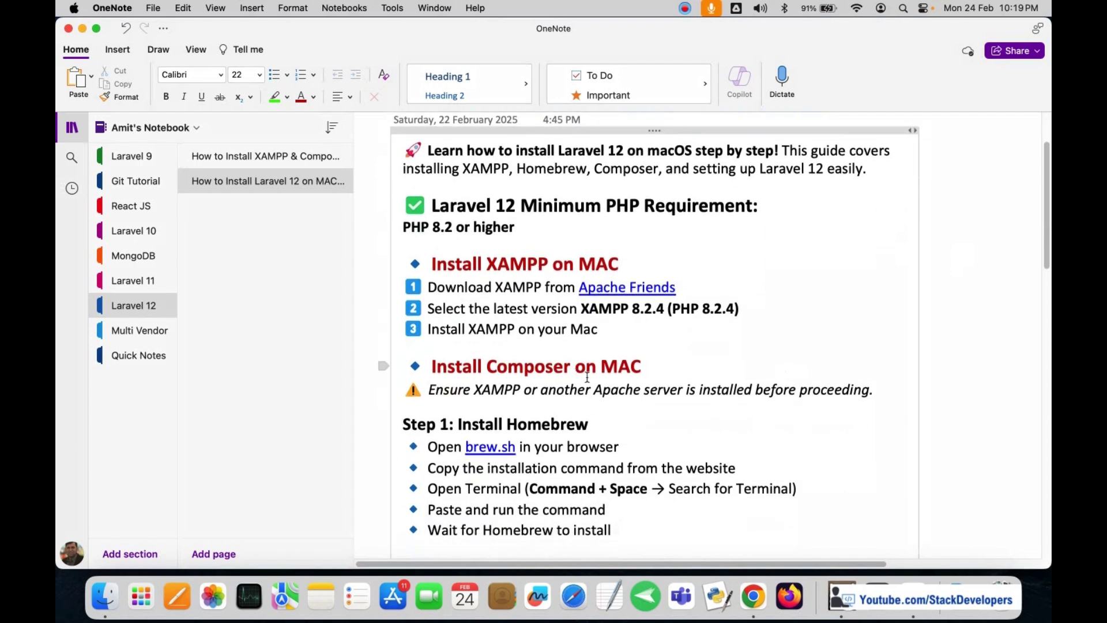
scroll(556, 368, down, 10)
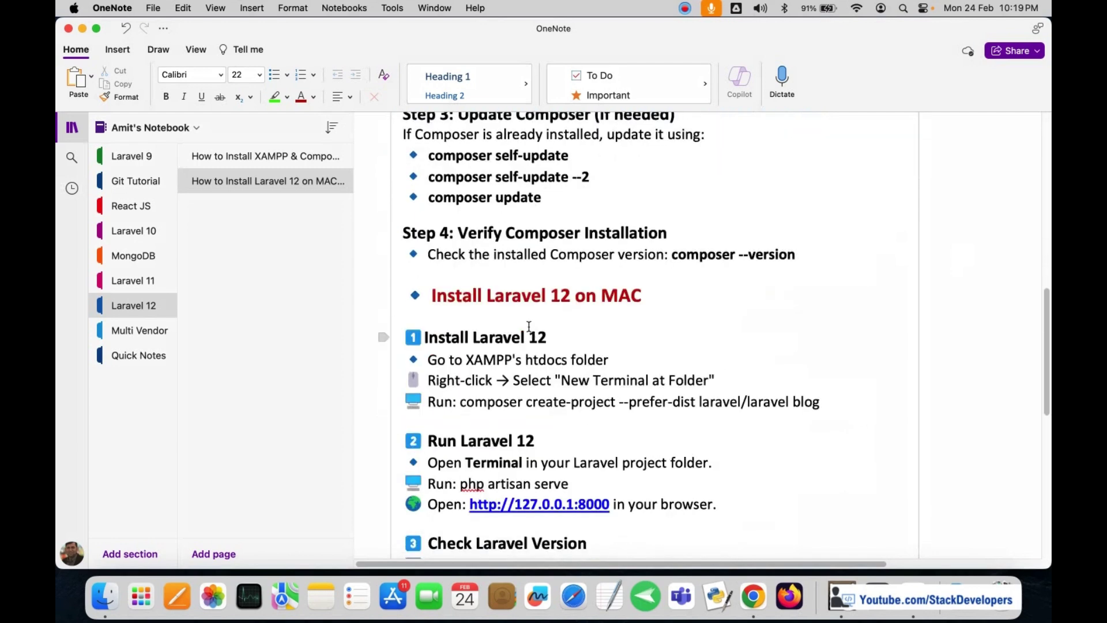
scroll(621, 373, up, 7)
scroll(621, 373, up, 2)
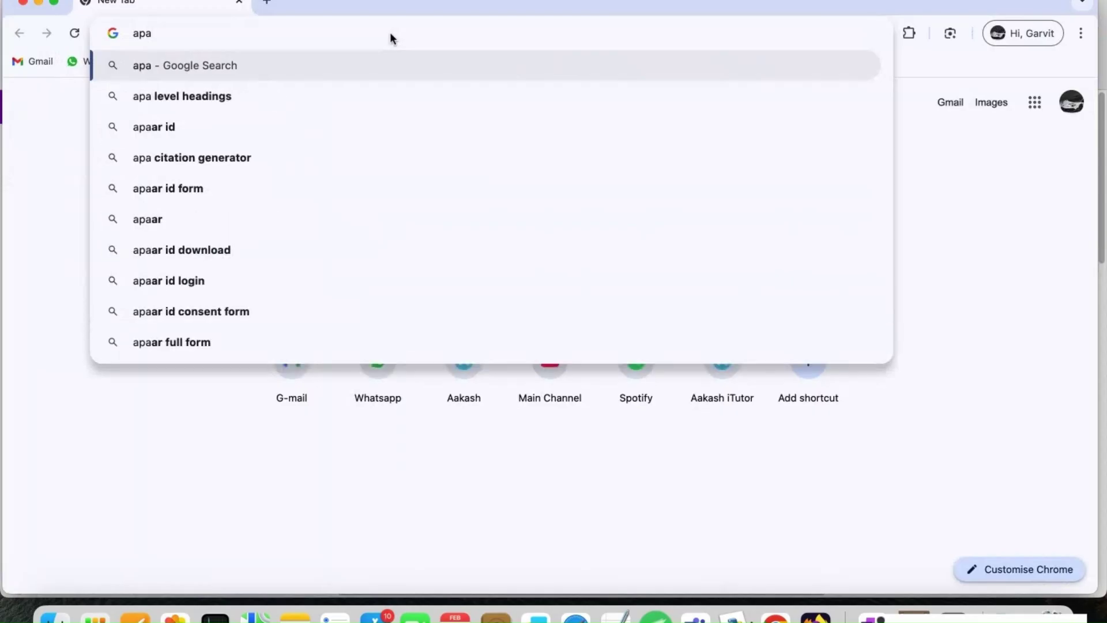
Go to apachefriends.org in the browser
text(r)
key(BackSpace)
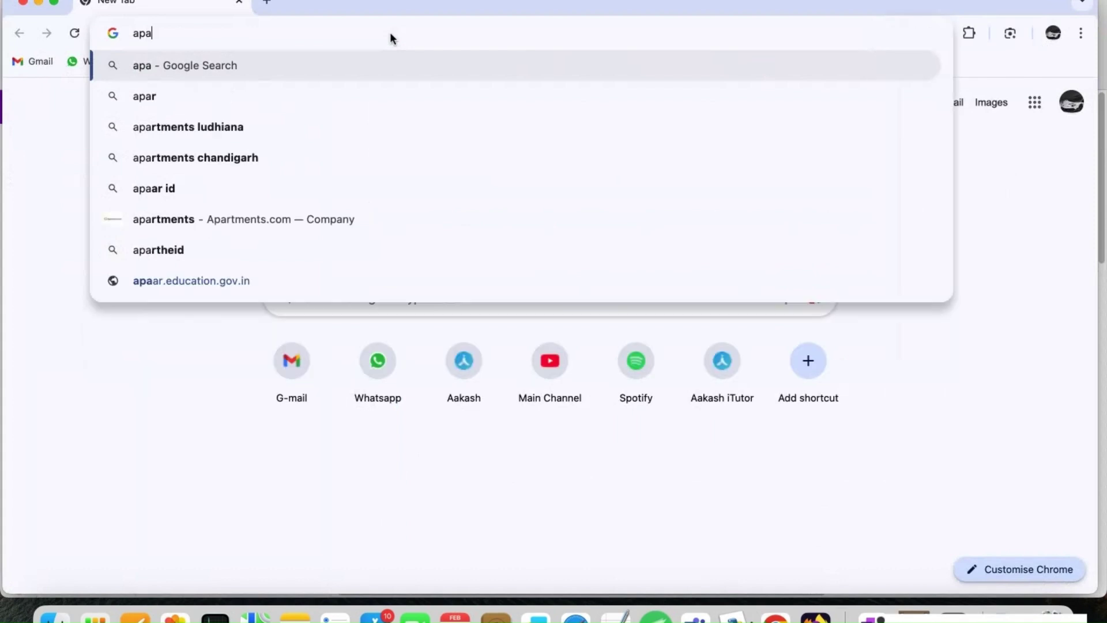
text(chefriends)
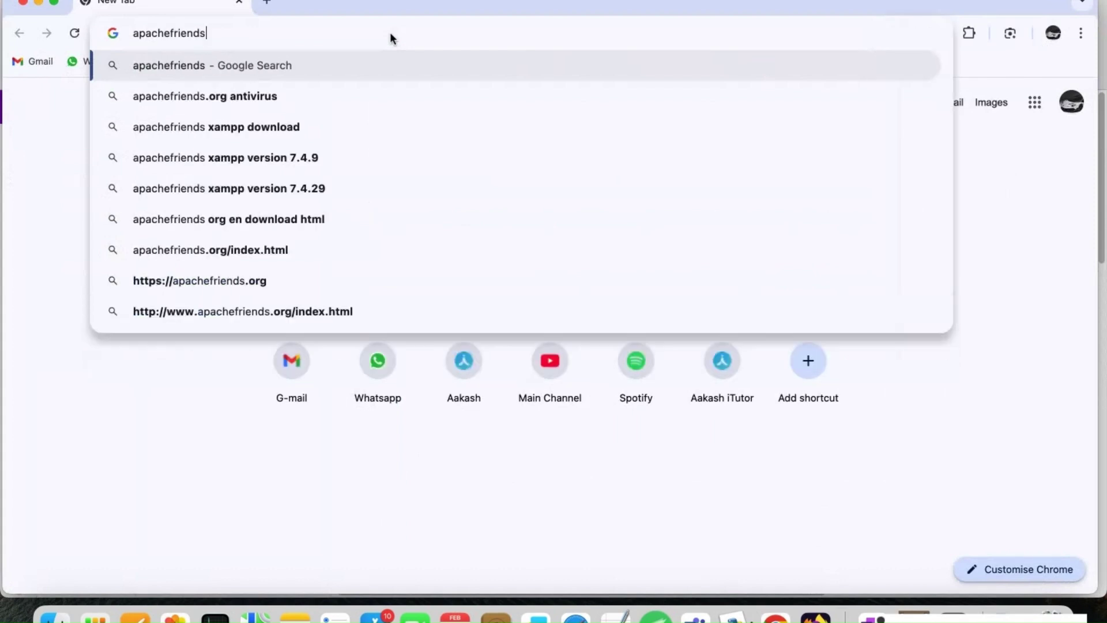
text(.org)
key(Return)
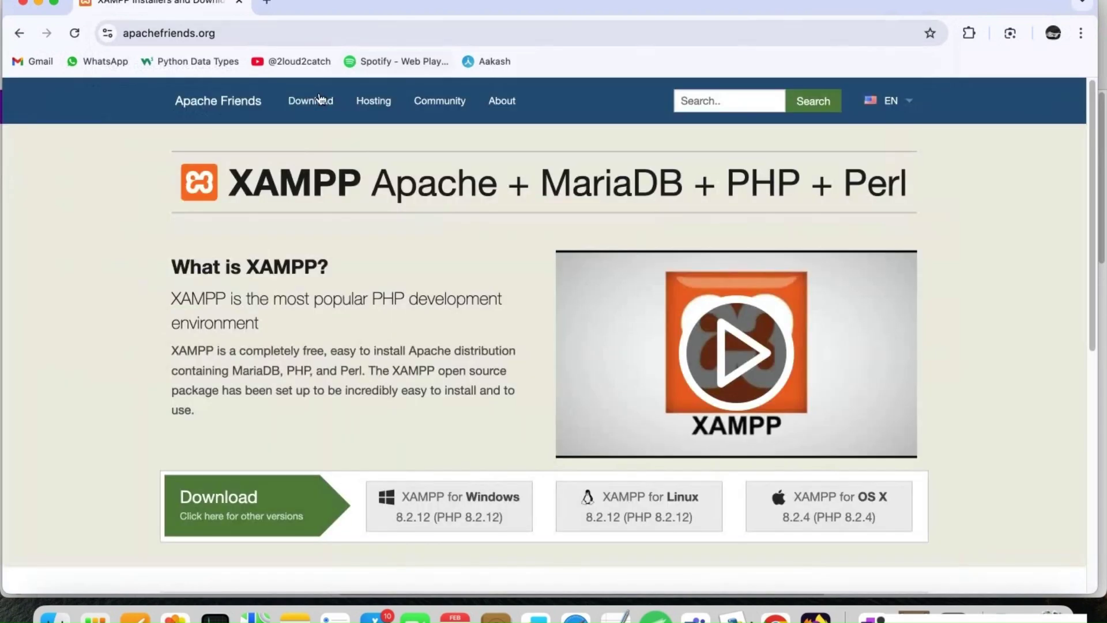
Download the 64-bit XAMPP 8.2.4 / PHP 8.2.4 installer for OS X and check the download's progress
click(304, 103)
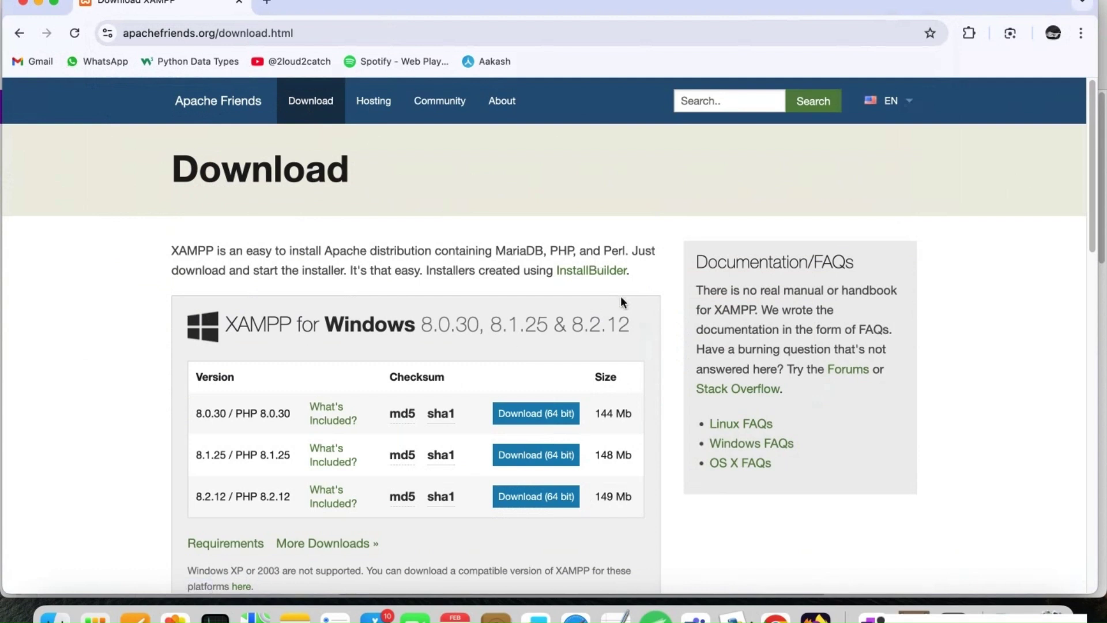
scroll(622, 301, down, 2)
scroll(621, 302, down, 10)
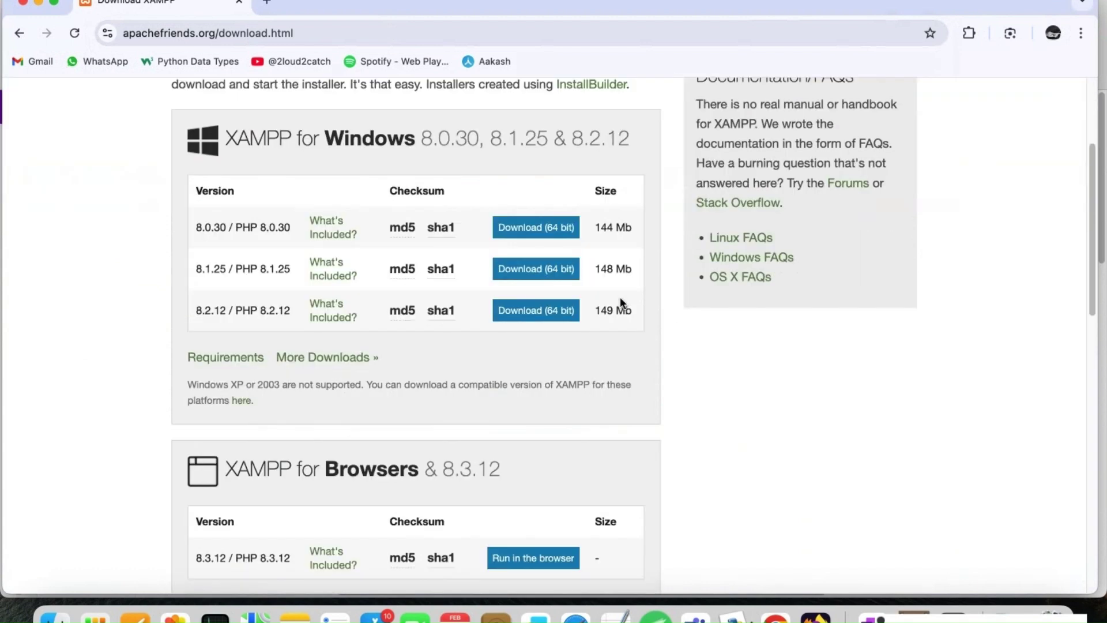
scroll(621, 301, down, 5)
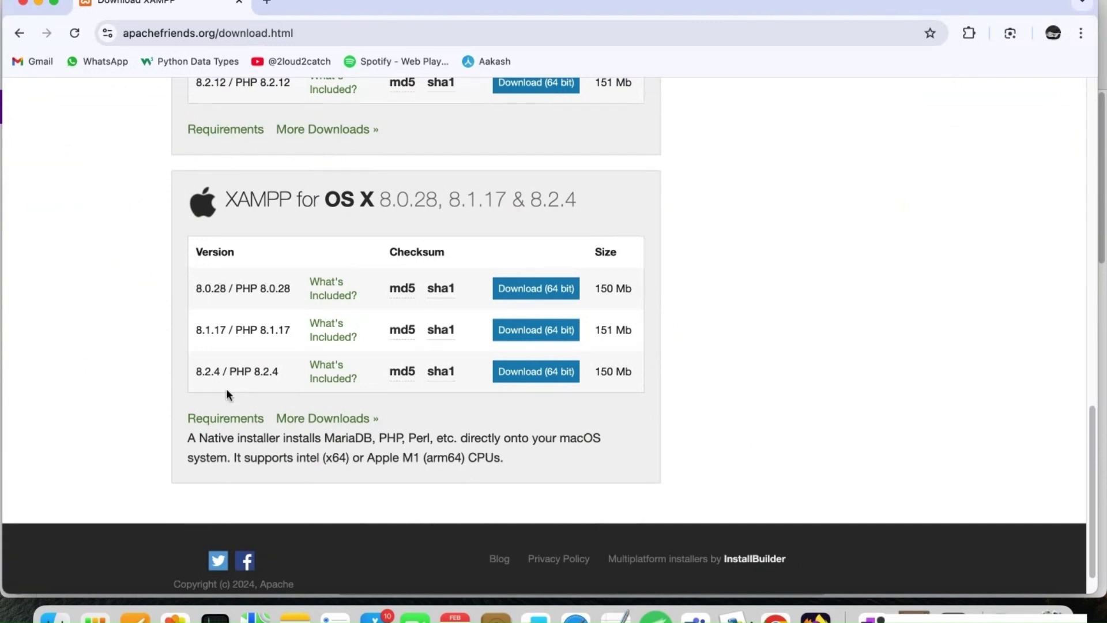
click(553, 376)
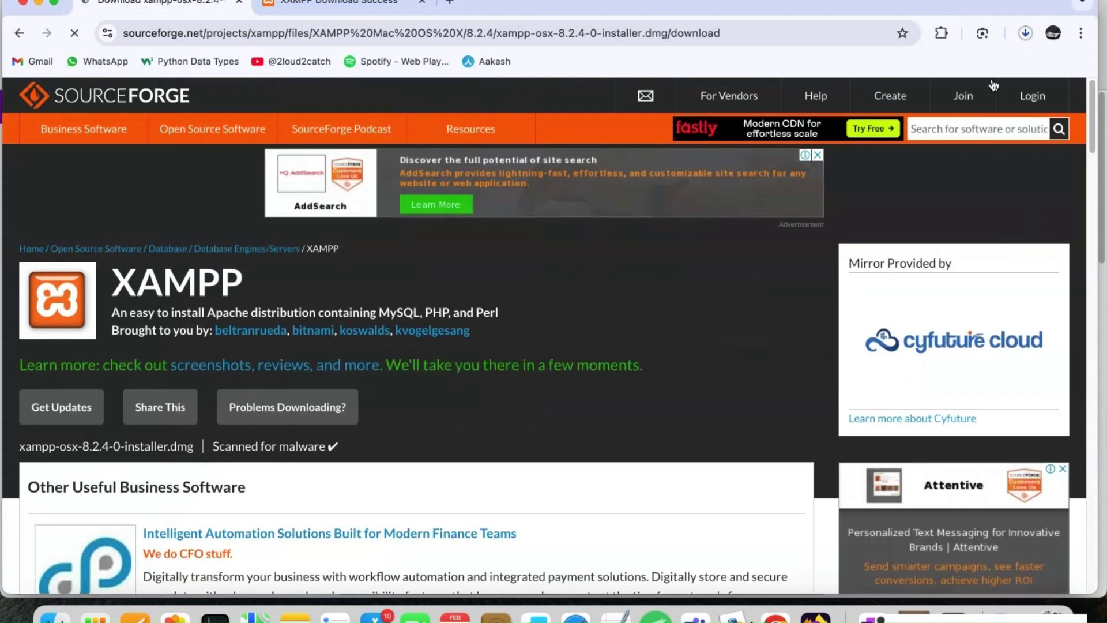
click(1025, 33)
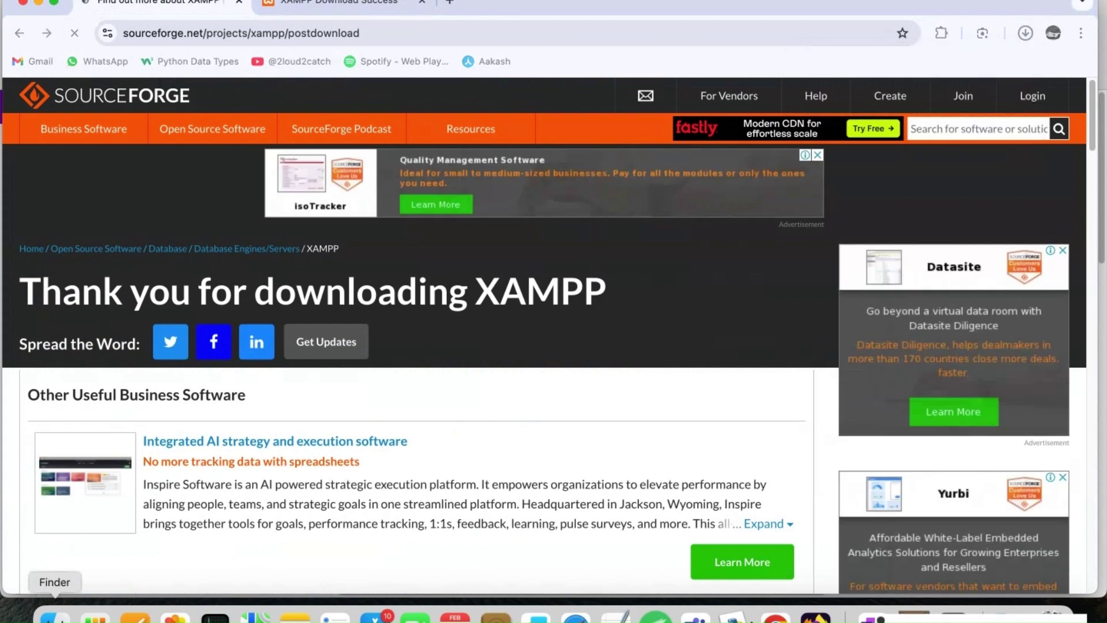
Switch to Finder, view the existing XAMPP folder, and open the Applications folder on Macintosh HD
click(55, 616)
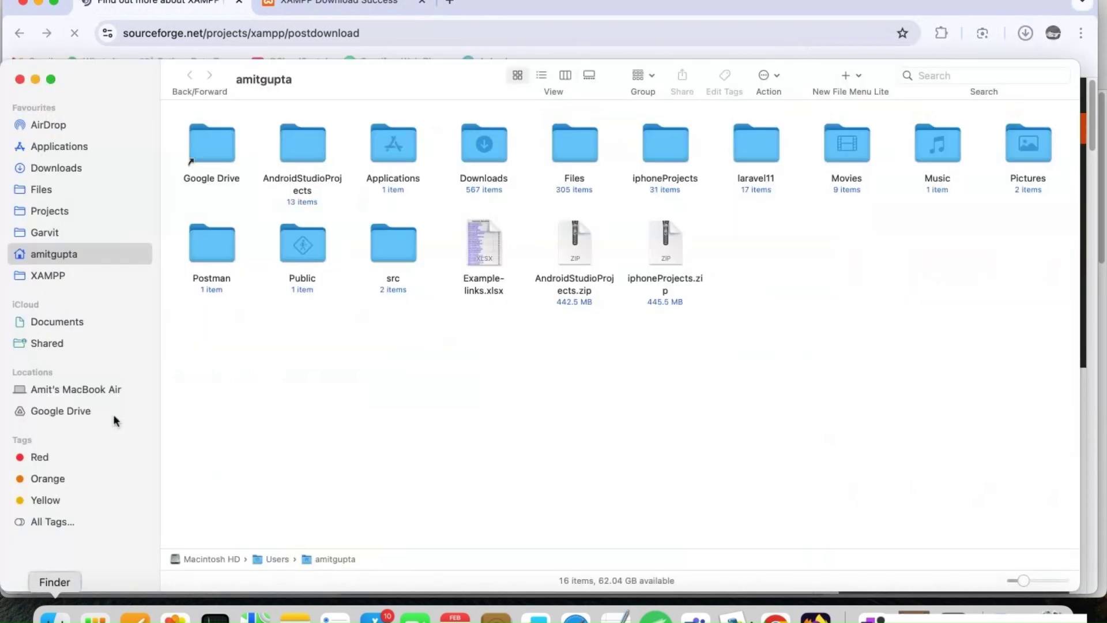
click(64, 277)
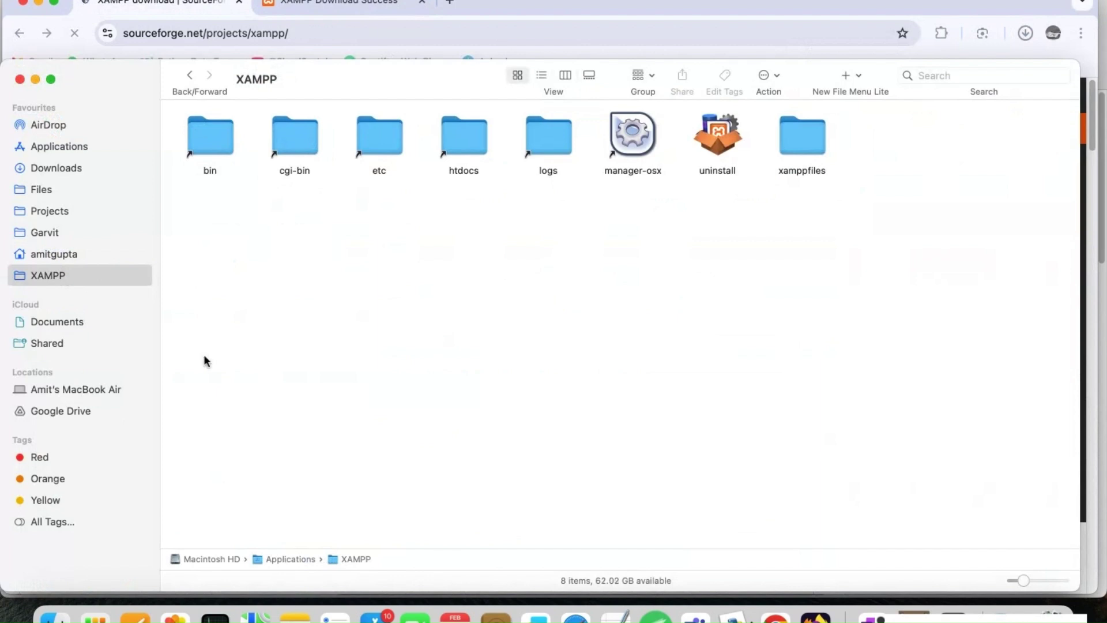
click(76, 390)
double_click(208, 141)
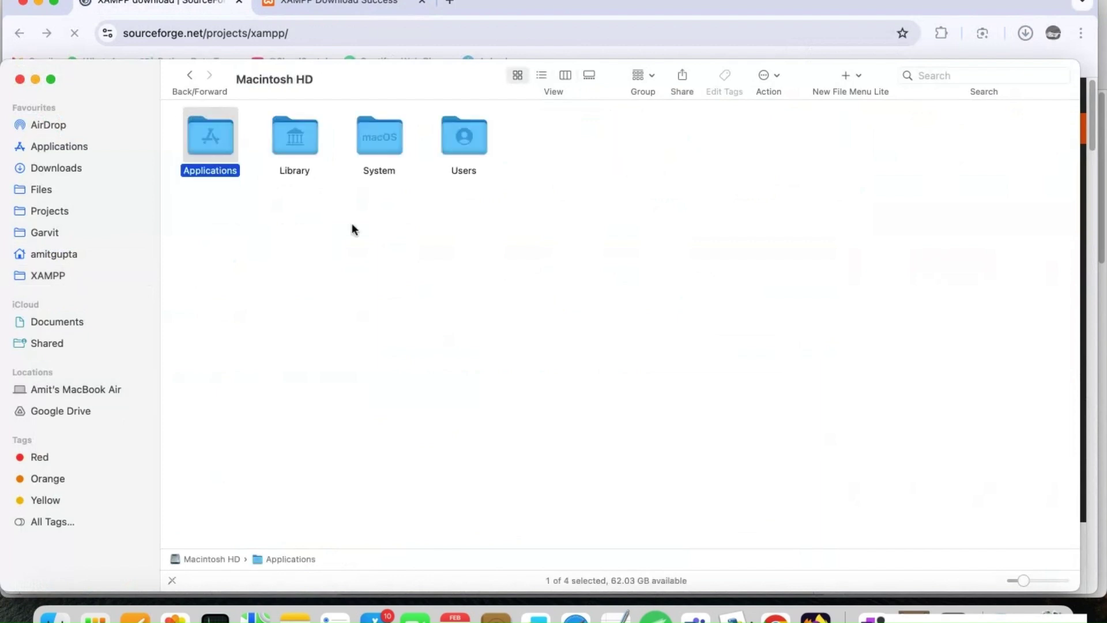
click(262, 167)
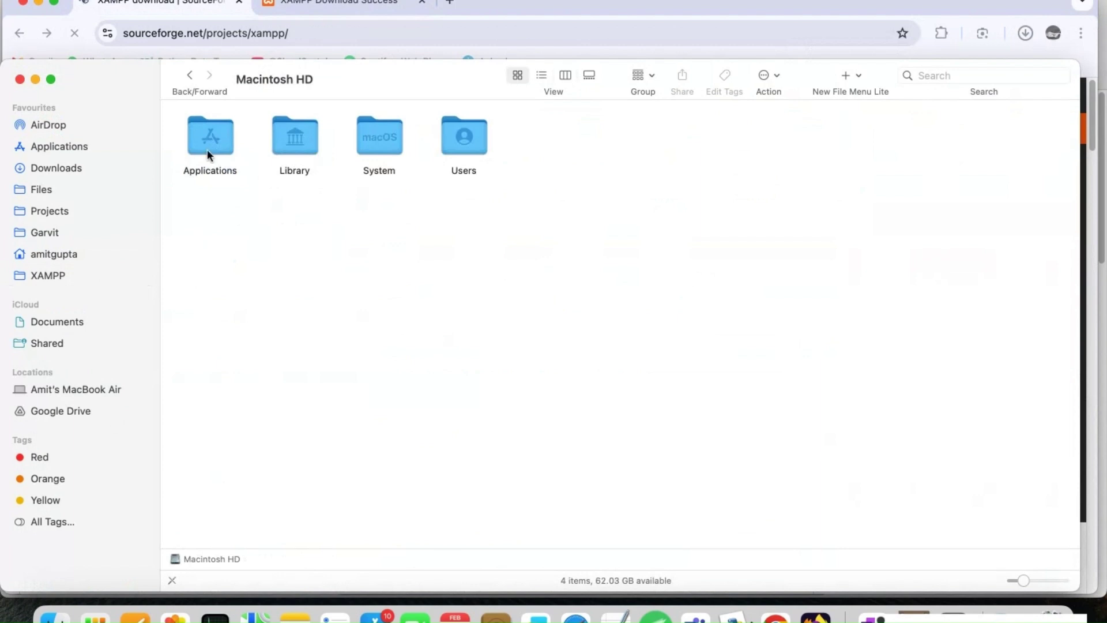
click(207, 146)
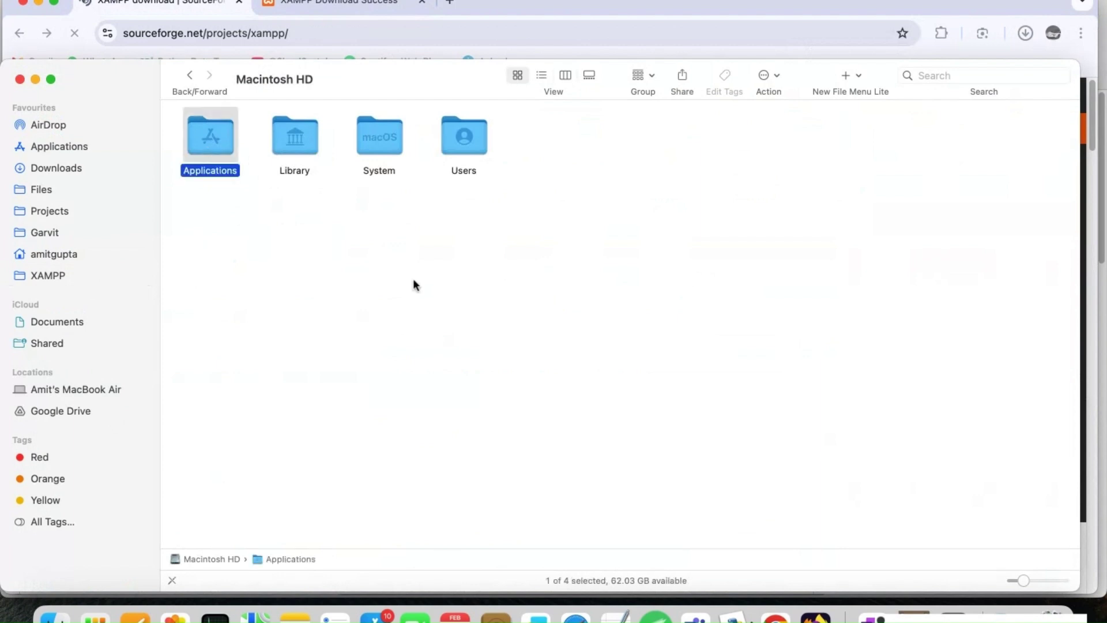
key(super+o)
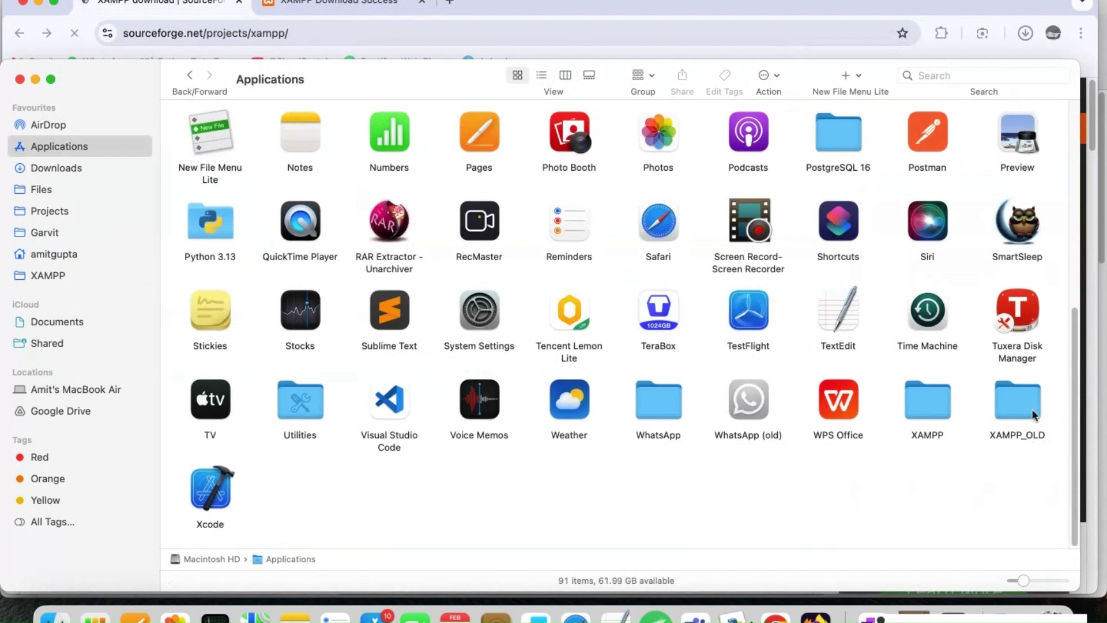
Rename the existing XAMPP folder in Applications as XAMPP_2024
click(926, 433)
key(Return)
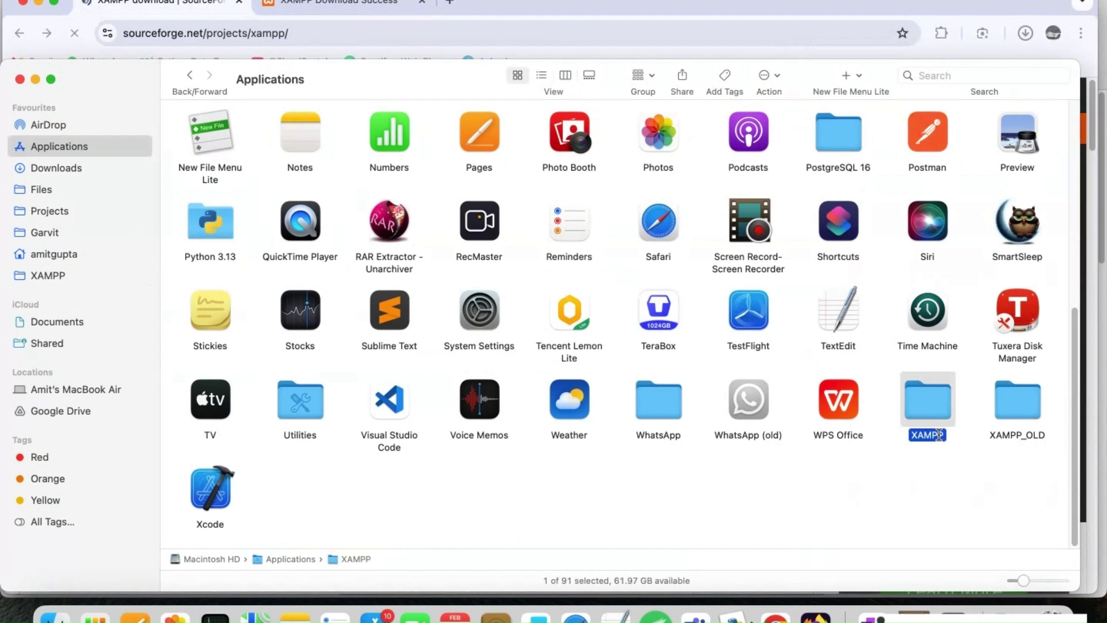
click(939, 435)
text(_2)
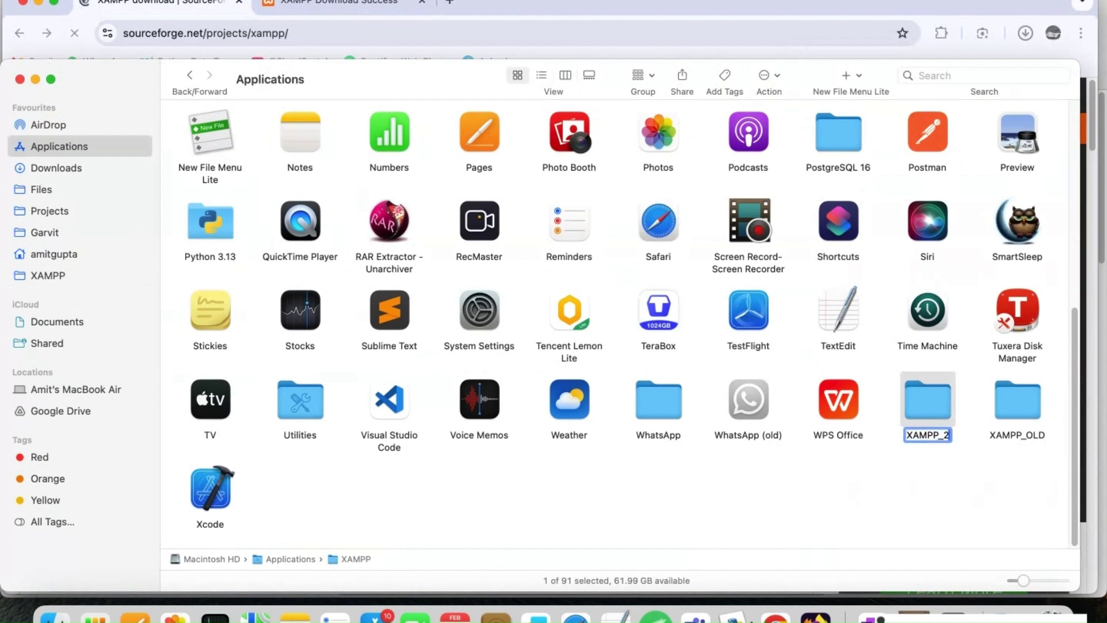
text(024)
click(942, 472)
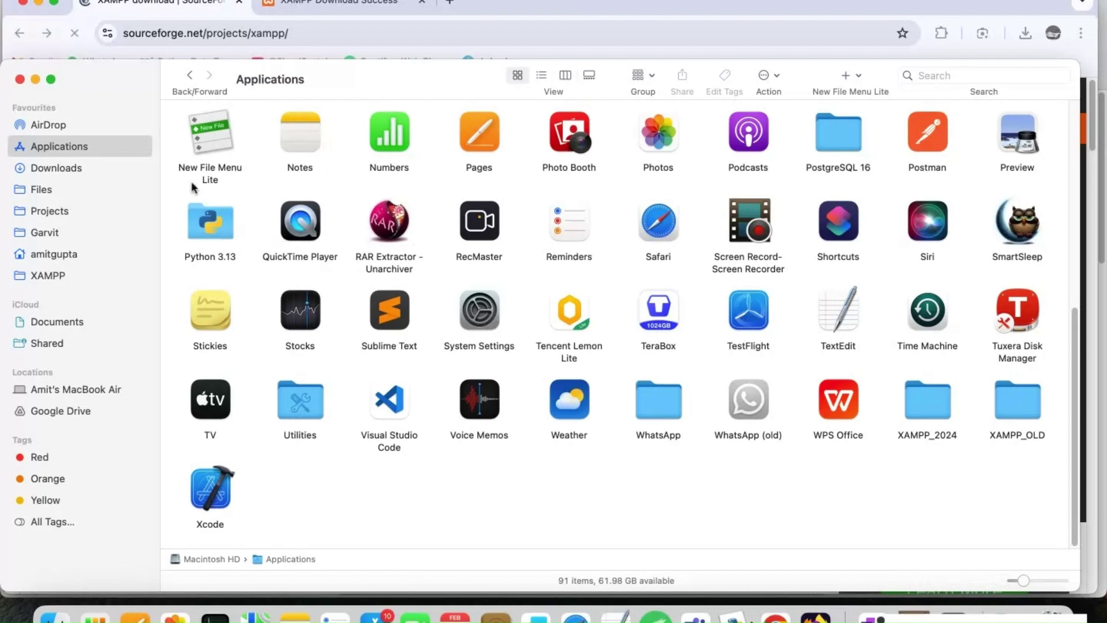
Open the downloaded xampp-osx-8.2.4-0-installer.dmg from the Downloads folder
click(68, 168)
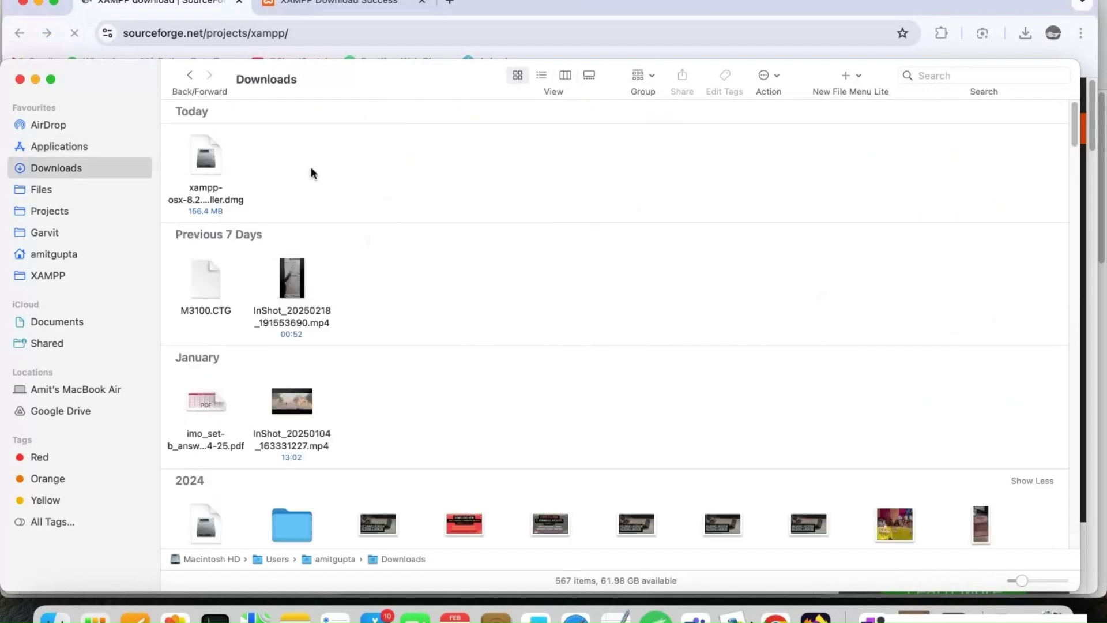
click(203, 171)
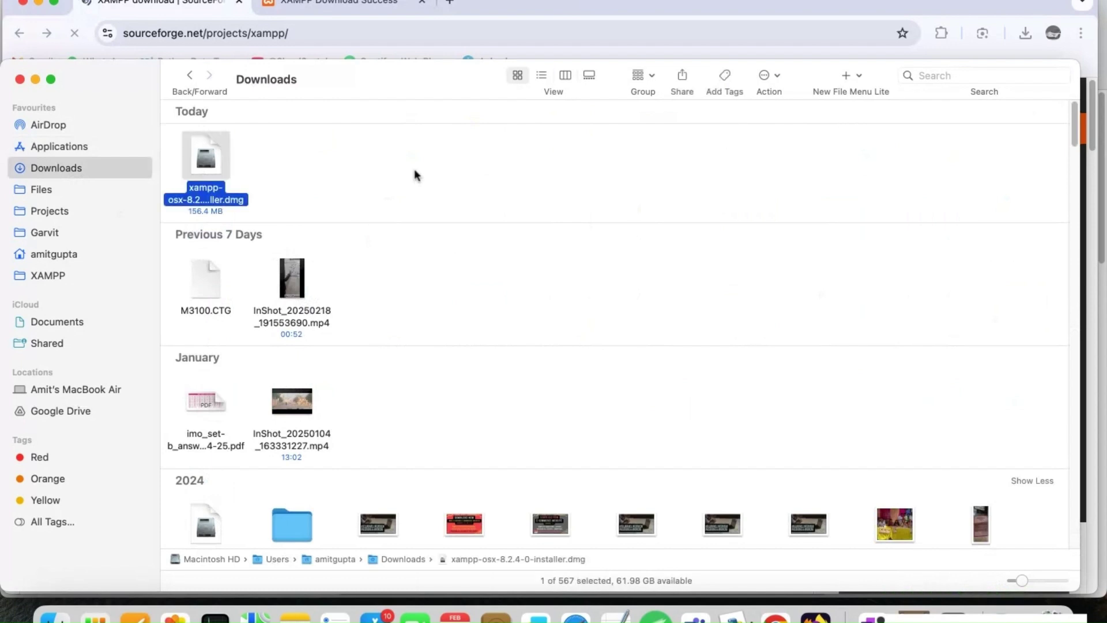
key(super+o)
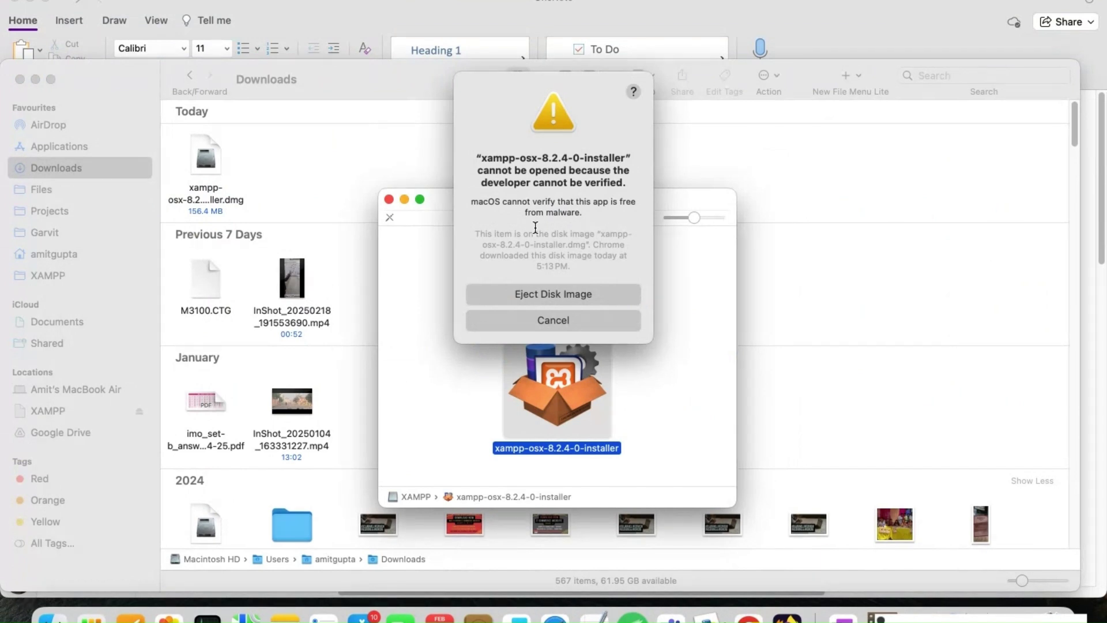
Copy the bold message text in the macOS warning about the unverified XAMPP installer
triple_click(583, 170)
click(430, 130)
drag(479, 152, 632, 222)
key(super+c)
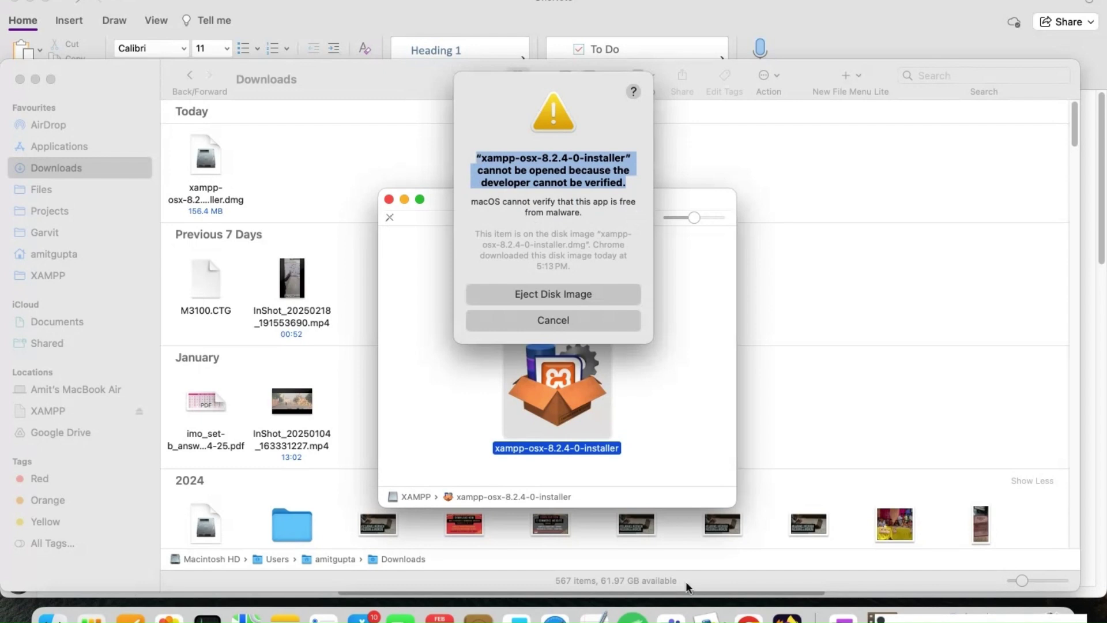
Switch to Chrome, open ChatGPT in a new tab and dismiss the installer warning
click(748, 615)
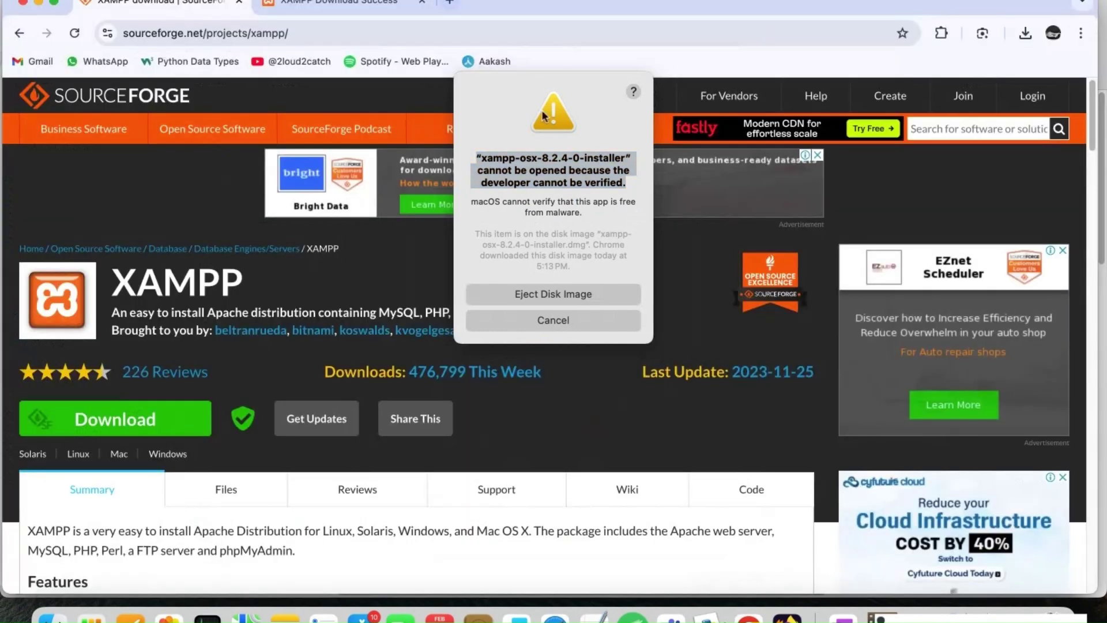
click(452, 1)
text(chat)
key(Return)
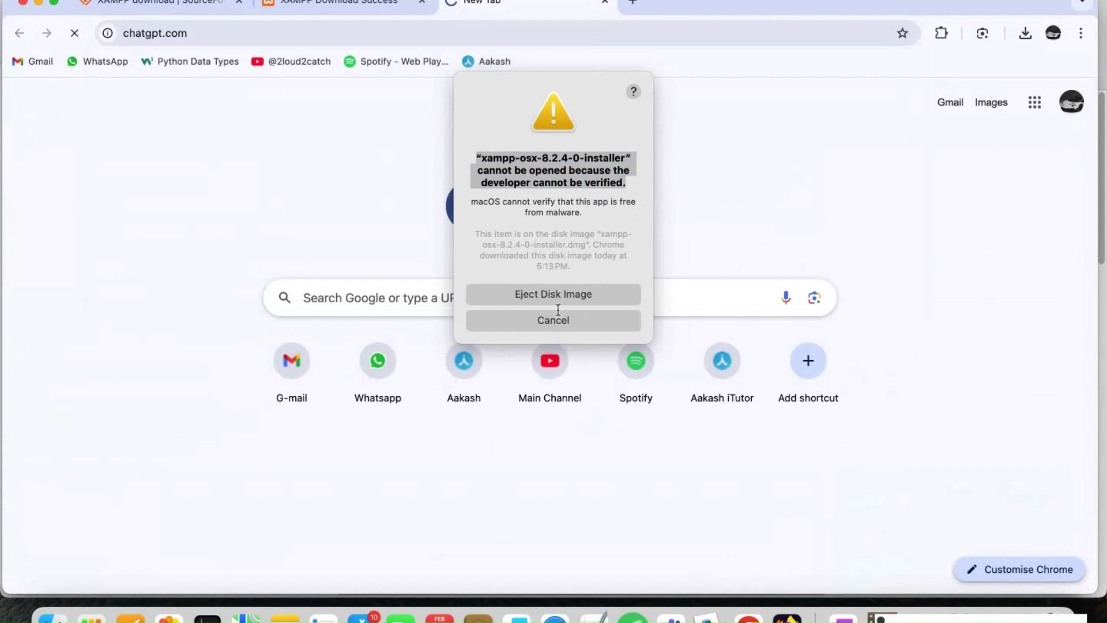
click(558, 313)
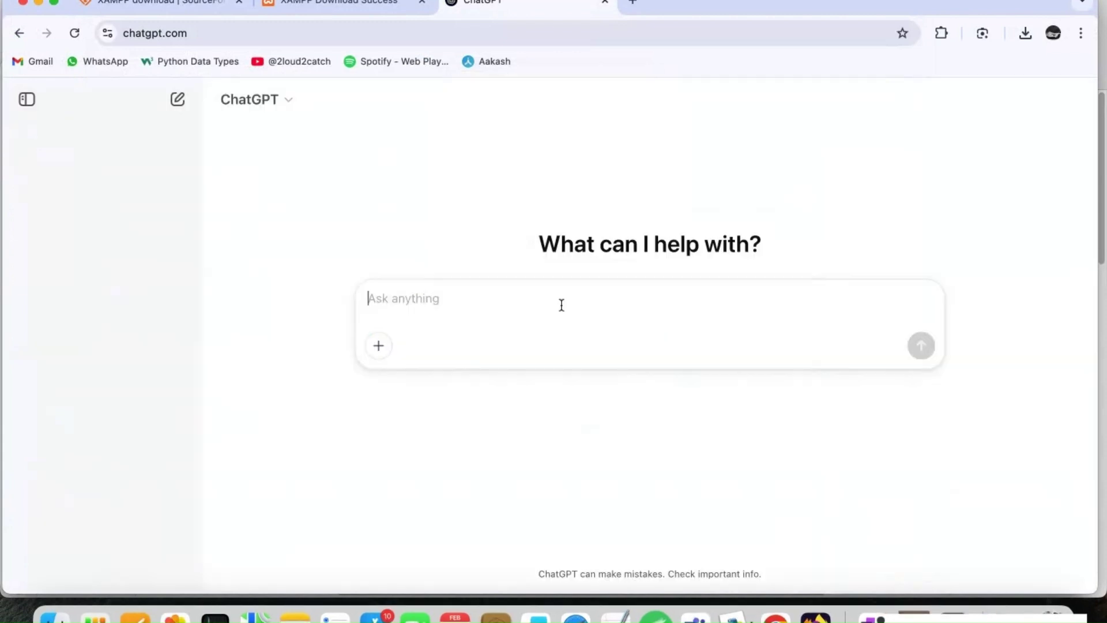
Send the copied installer error message to ChatGPT and read the suggested methods for bypassing the restriction
text(v)
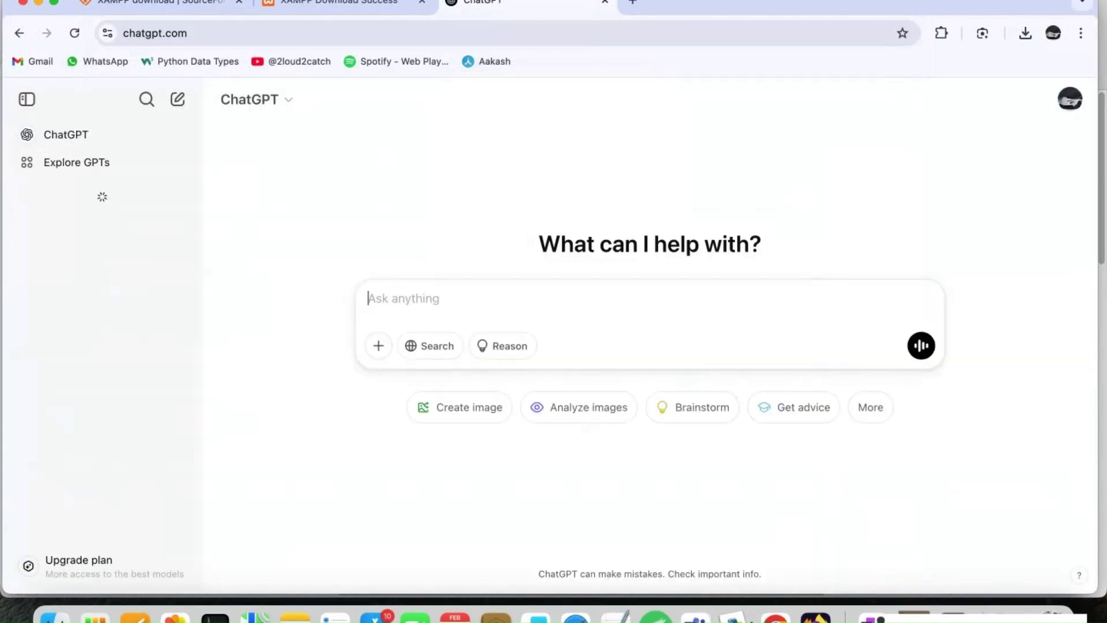
key(super+v)
key(Return)
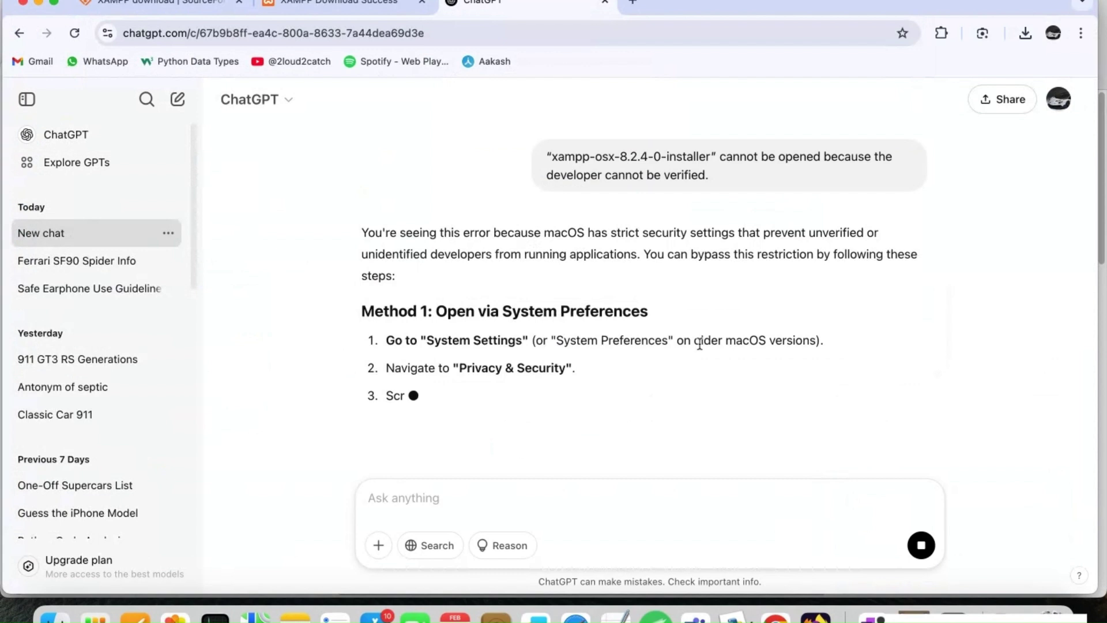
scroll(697, 334, down, 2)
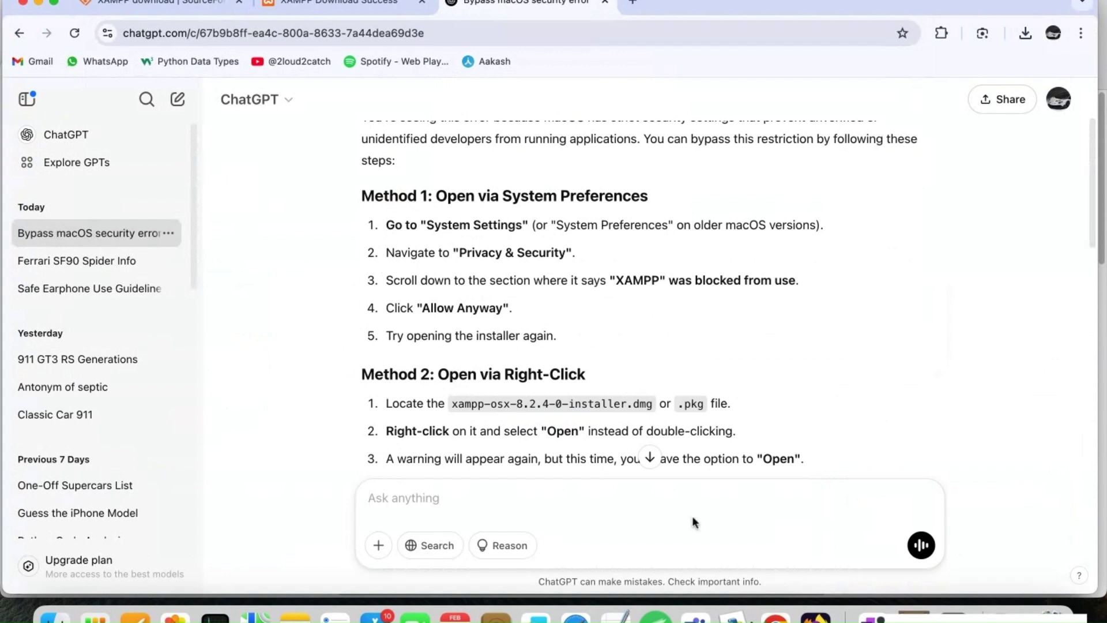
Open Privacy & Security in System Settings and locate the entry for the blocked xampp-osx-8.2.4-0-installer
key(super+space)
text(setti)
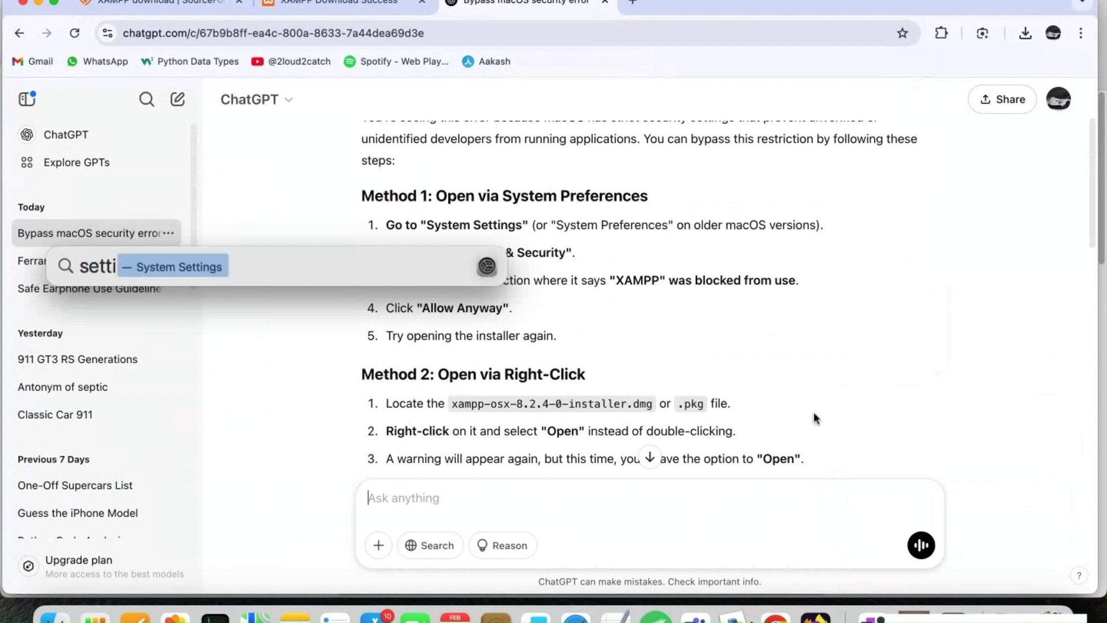
key(Return)
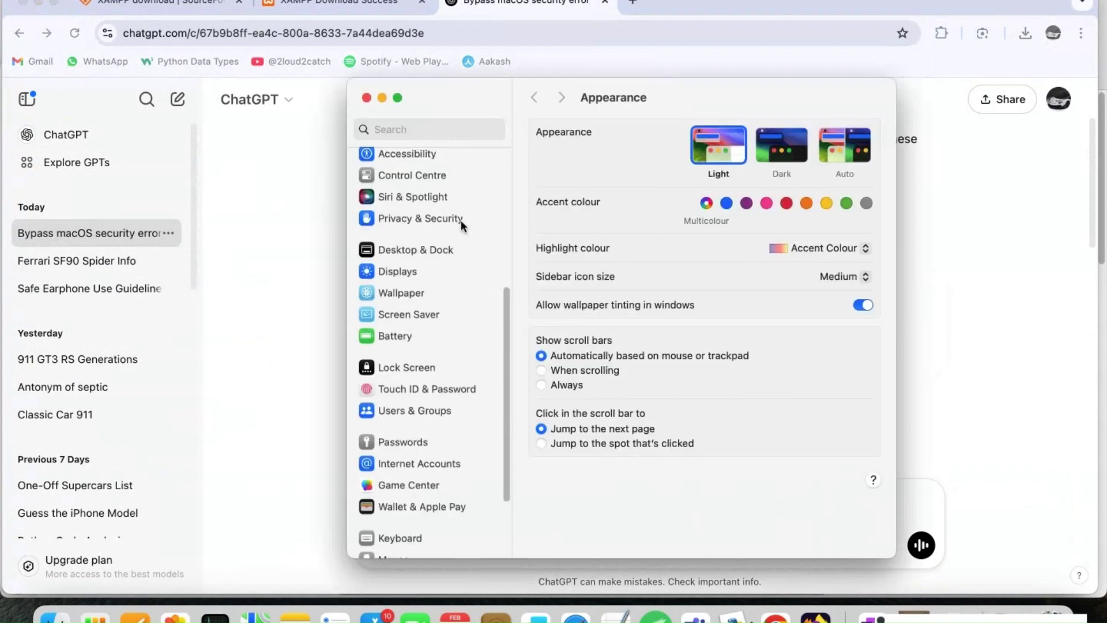
click(461, 220)
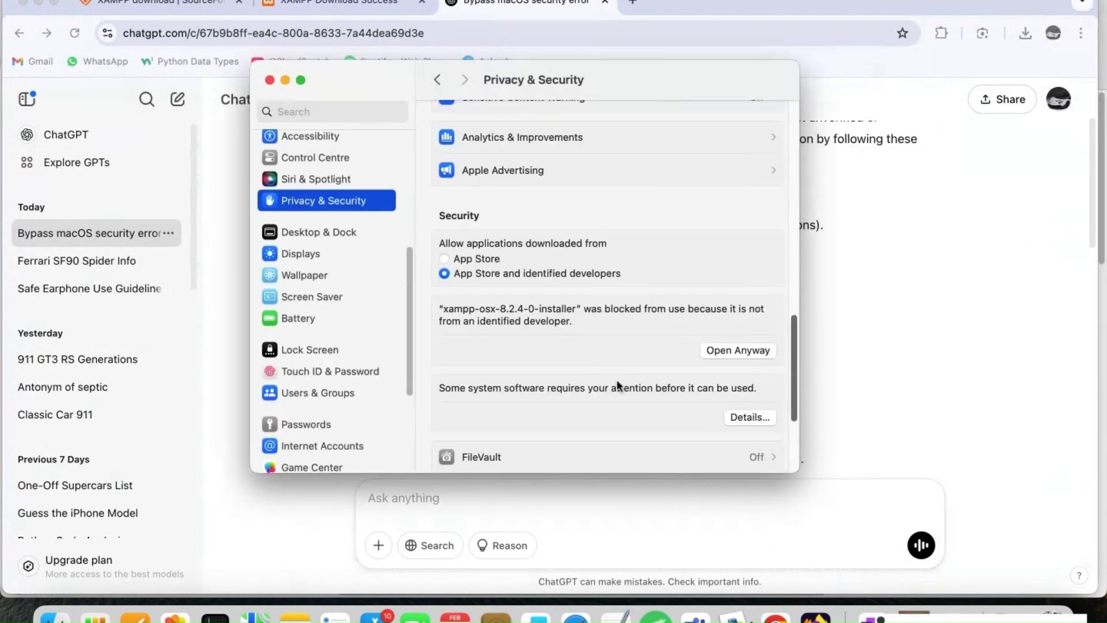
scroll(617, 386, down, 5)
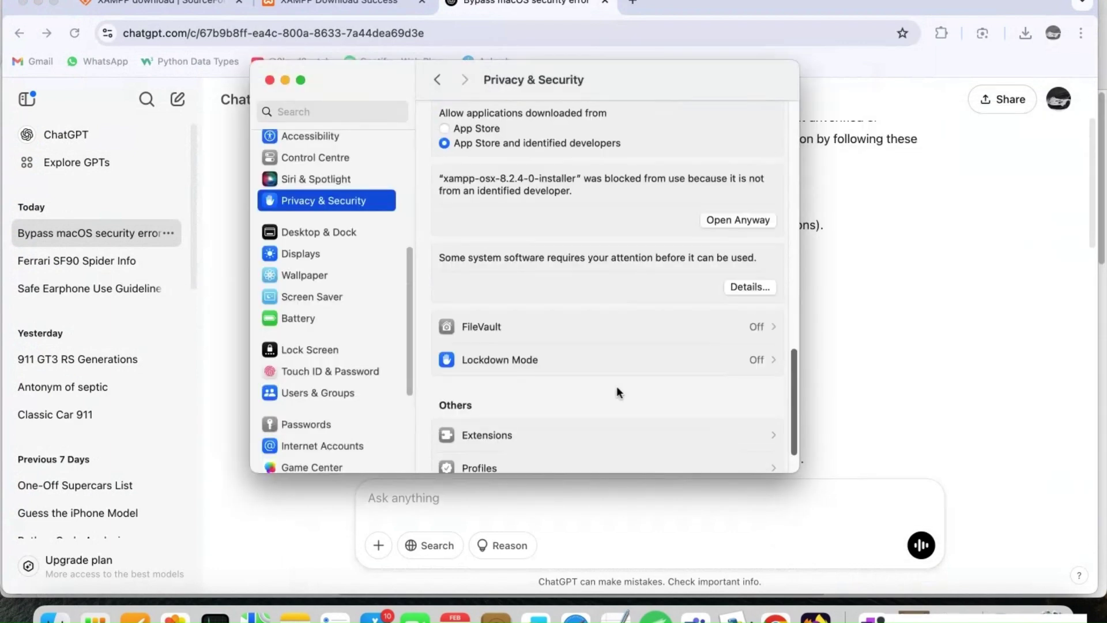
scroll(617, 386, down, 2)
scroll(617, 400, up, 3)
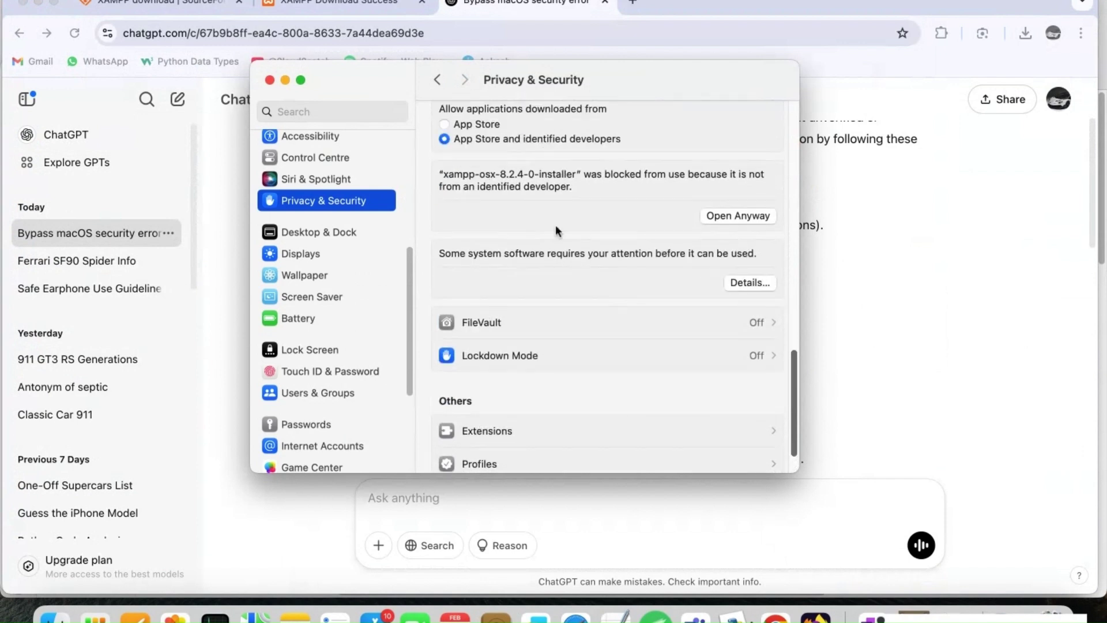
Allow the blocked xampp-osx-8.2.4-0-installer to open anyway, confirming the warning and entering the account password for both authorization requests
scroll(555, 223, up, 1)
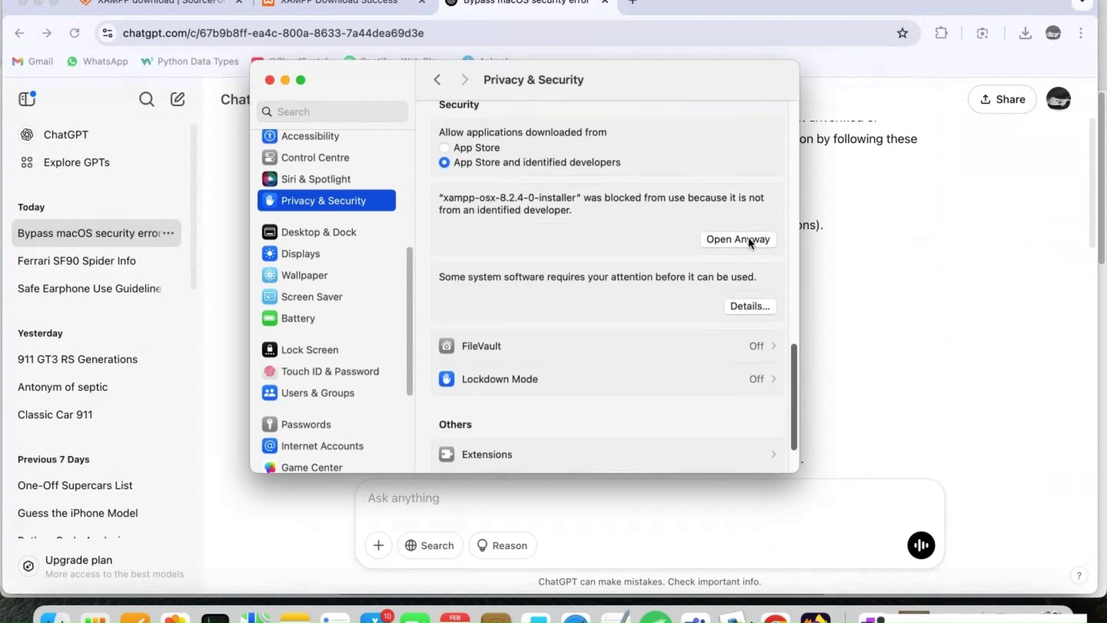
click(749, 238)
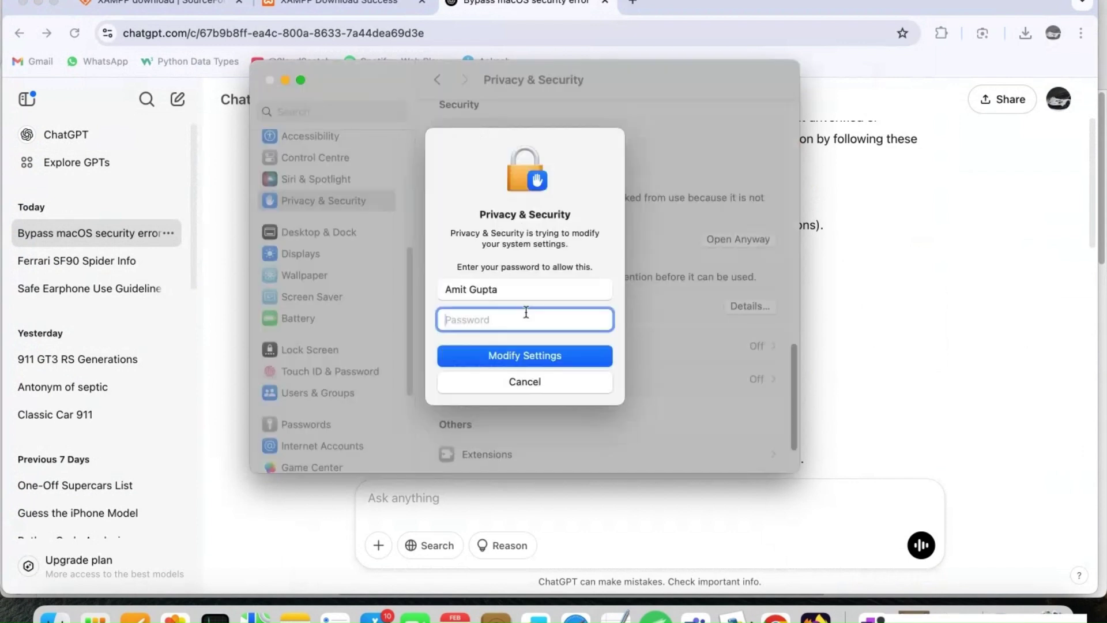
text(••••••)
click(601, 365)
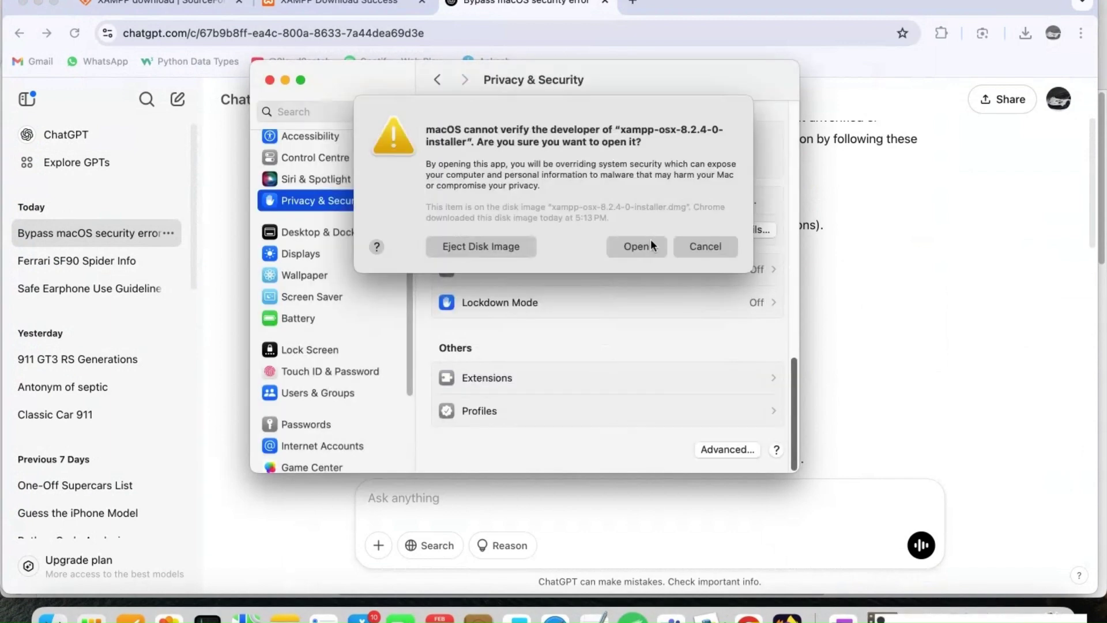
click(636, 247)
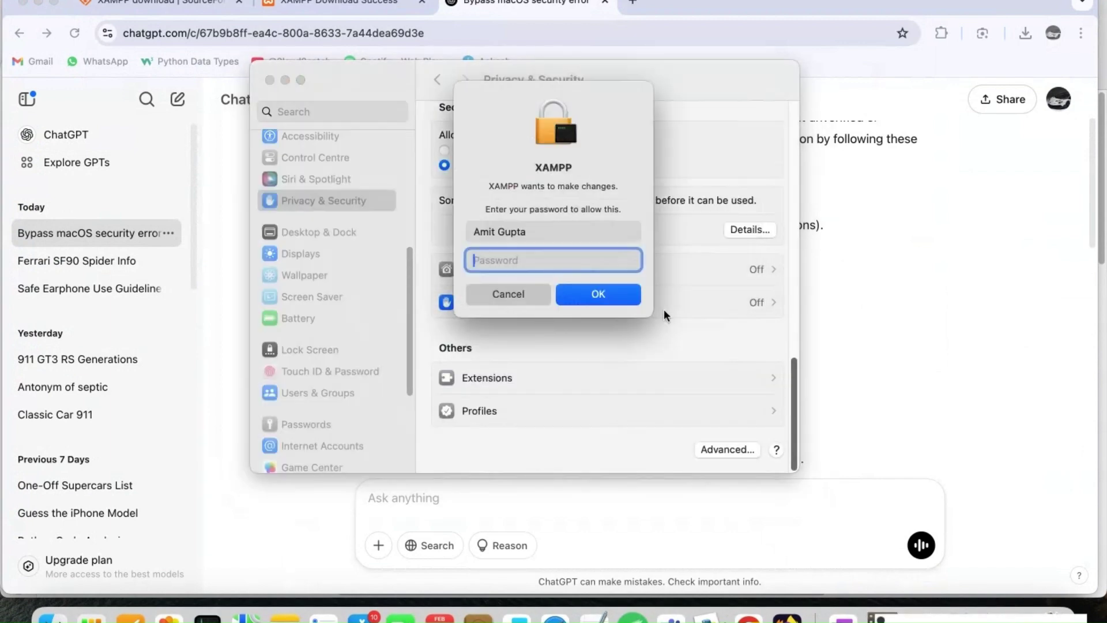
text(•••••••)
click(612, 294)
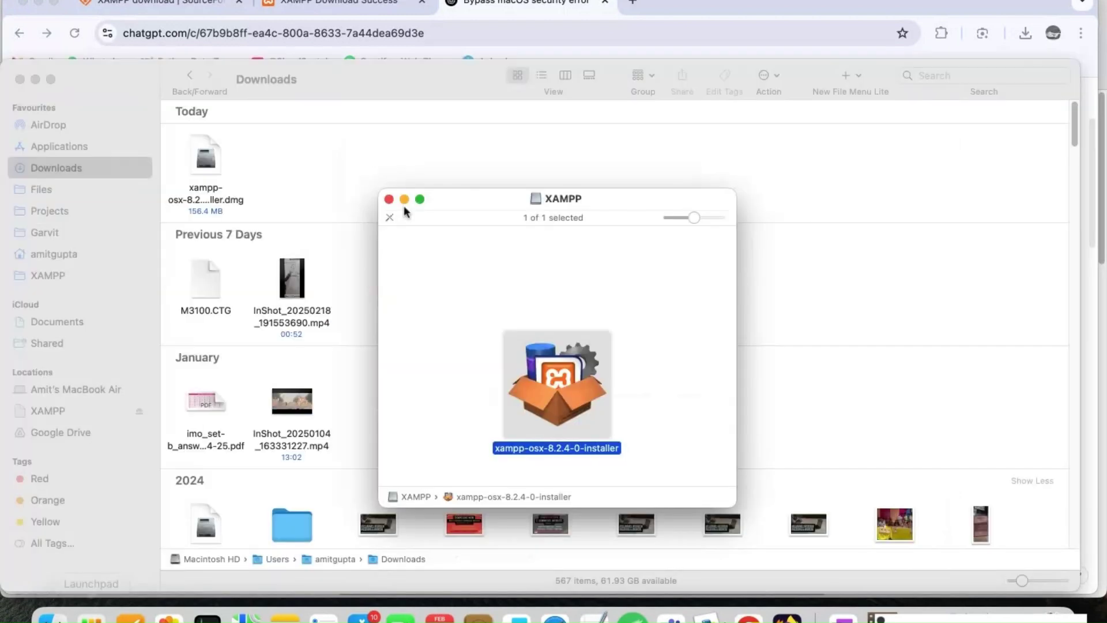
Run the XAMPP Setup Wizard with XAMPP Developer Files included and start the installation to /Applications/XAMPP
click(594, 206)
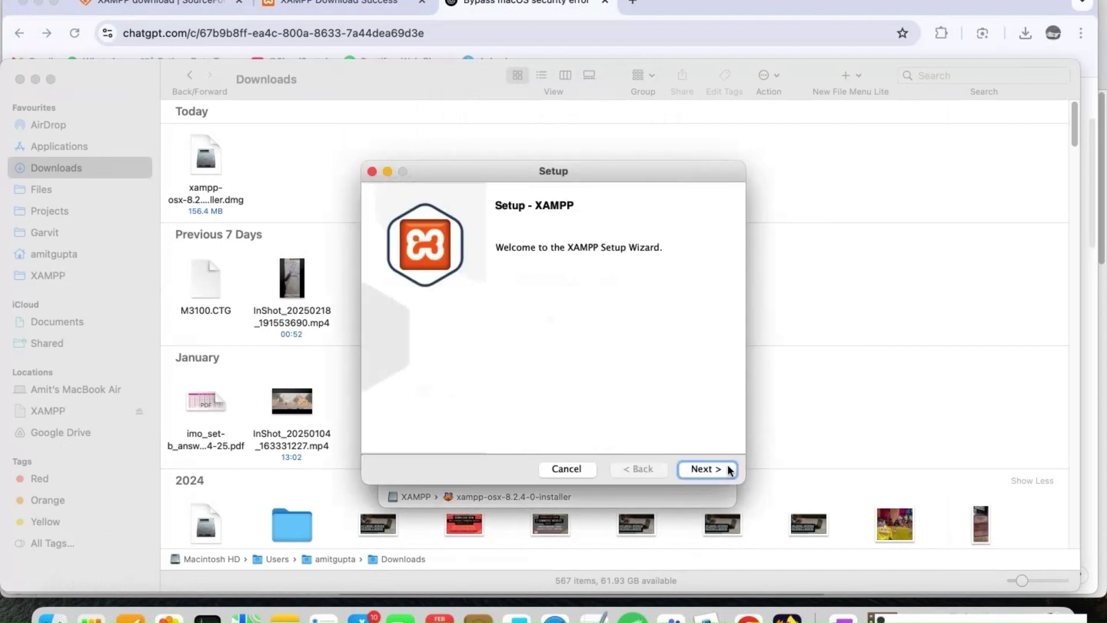
click(714, 470)
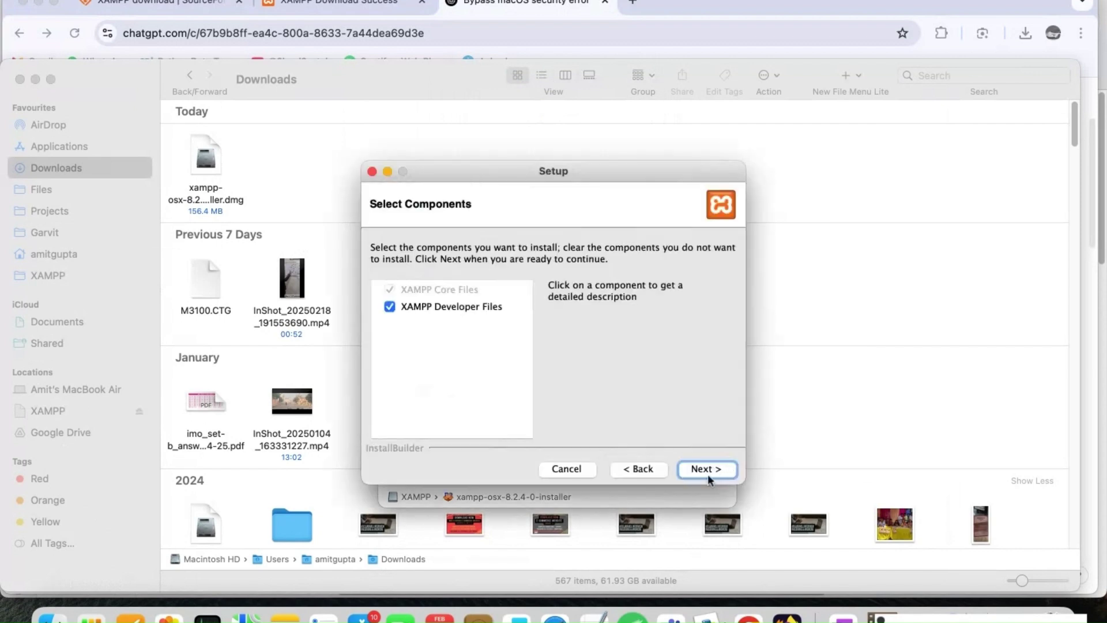
click(707, 470)
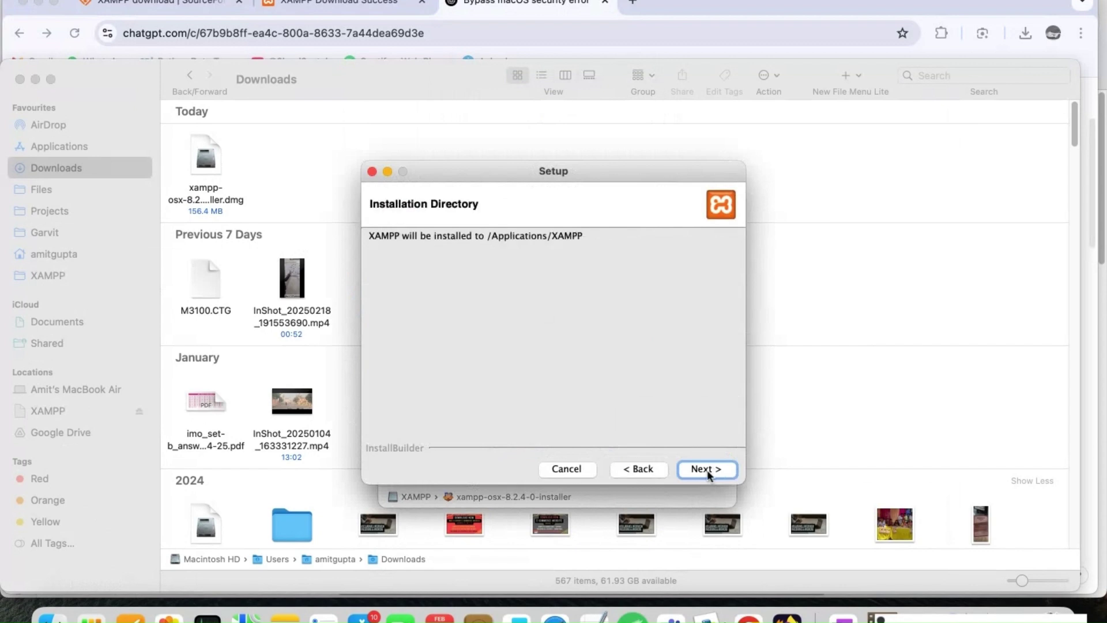
click(707, 469)
click(707, 469)
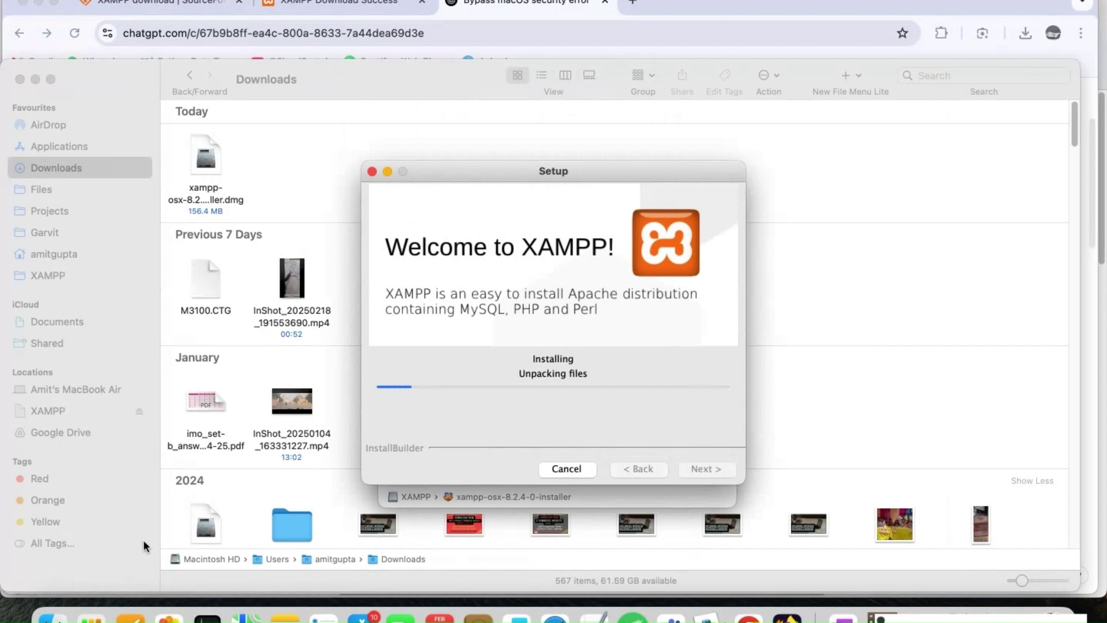
Remove the XAMPP shortcut to the XAMPP_2024 folder from the Finder sidebar and open the home folder
click(52, 615)
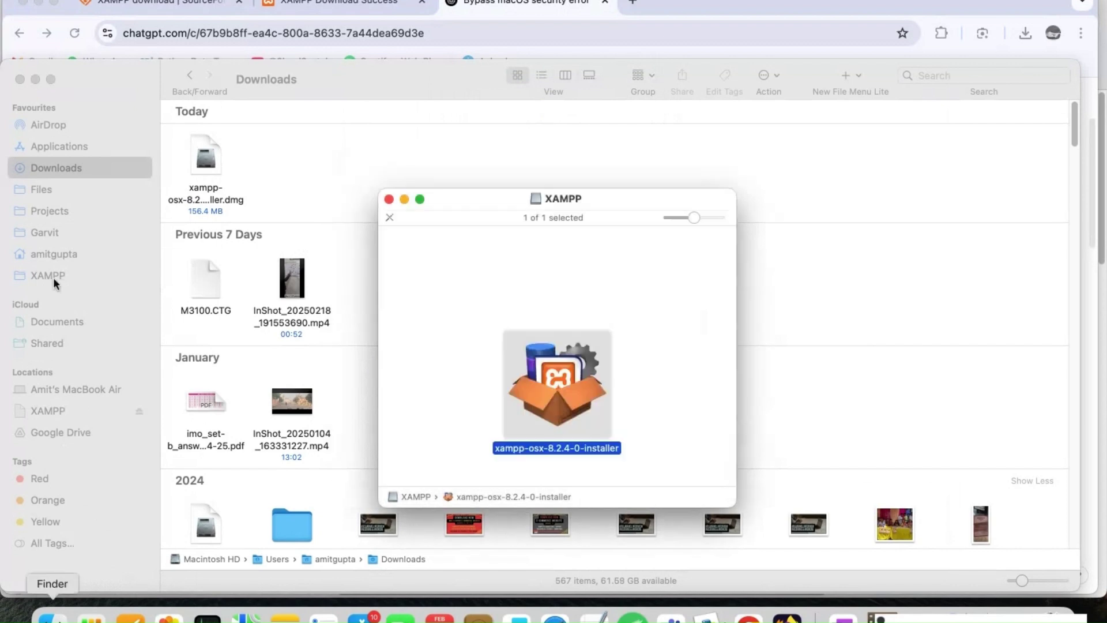
click(61, 277)
click(62, 277)
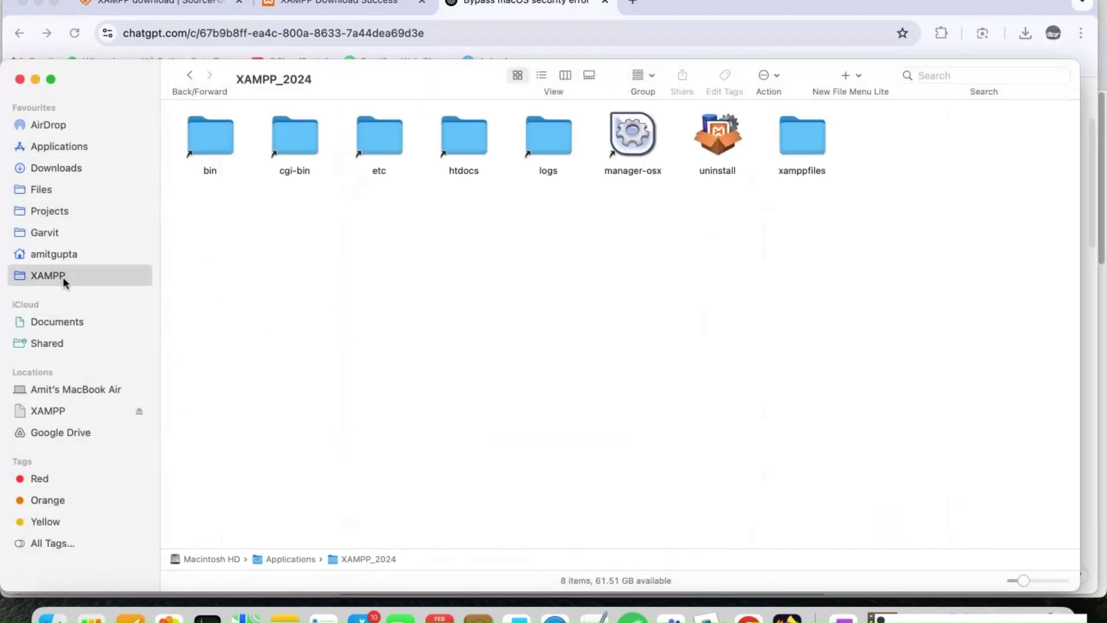
right_click(64, 276)
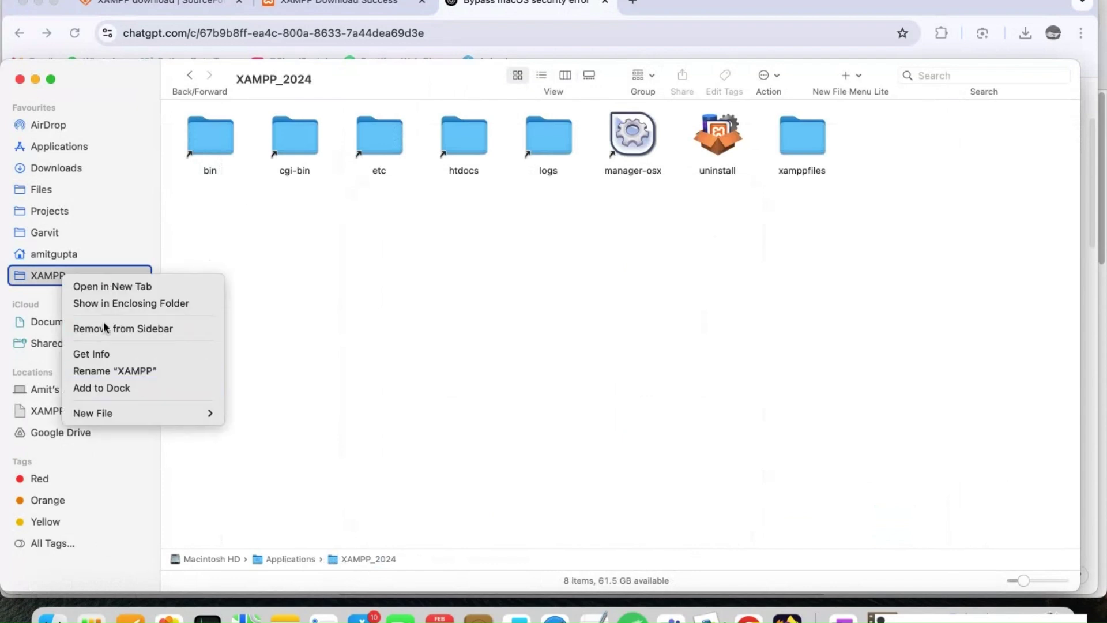
click(218, 329)
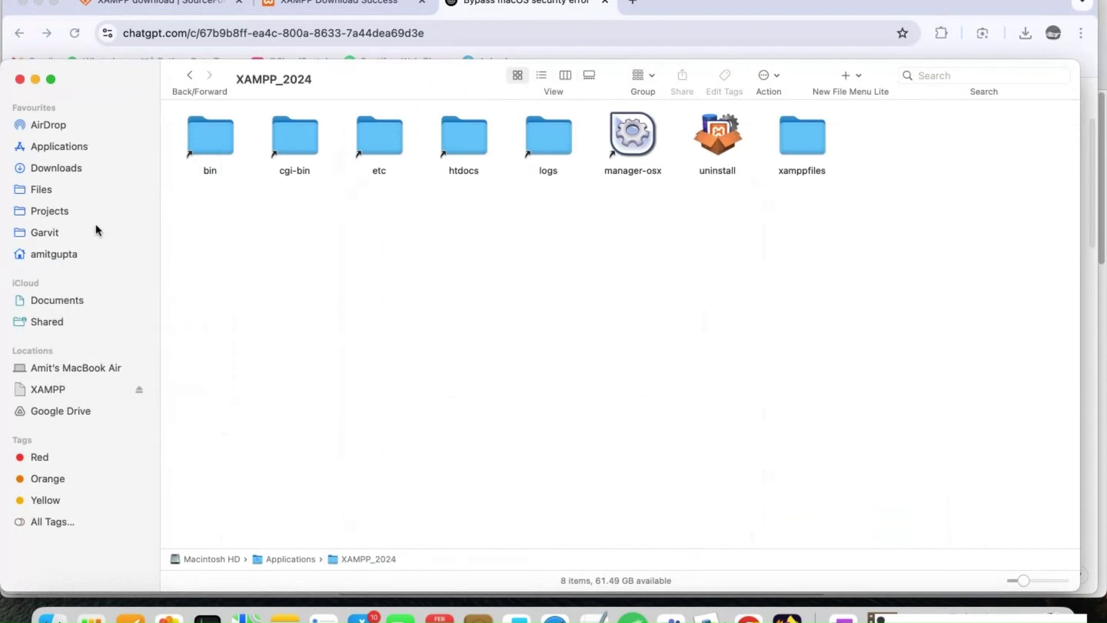
key(super+shift+h)
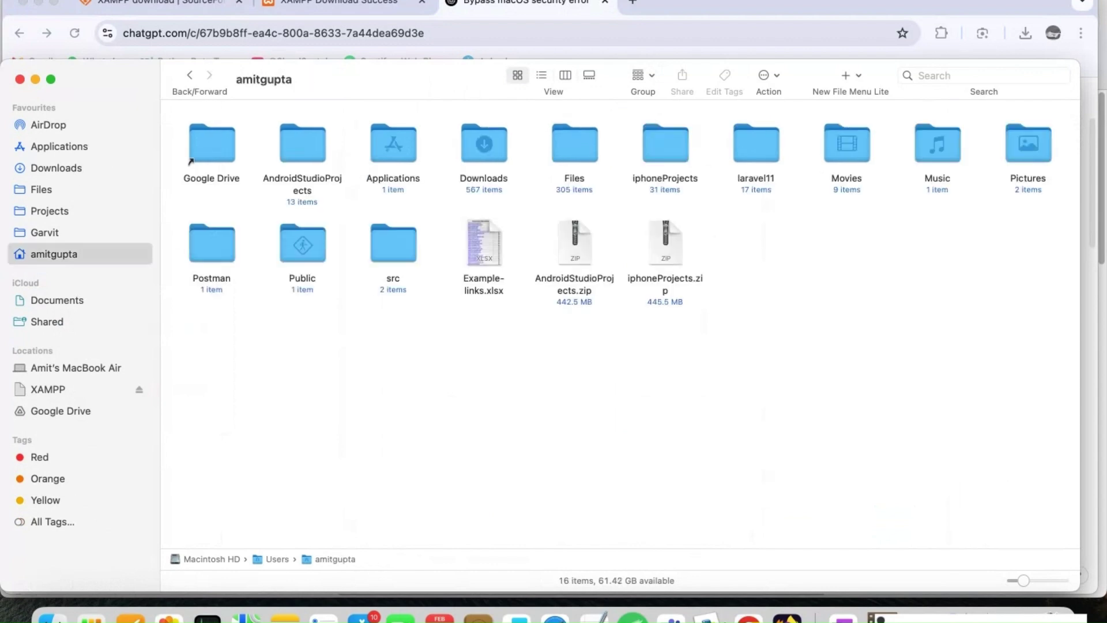
Allow httpd to accept incoming network connections and finish the XAMPP setup with Launch XAMPP enabled
key(super+Tab)
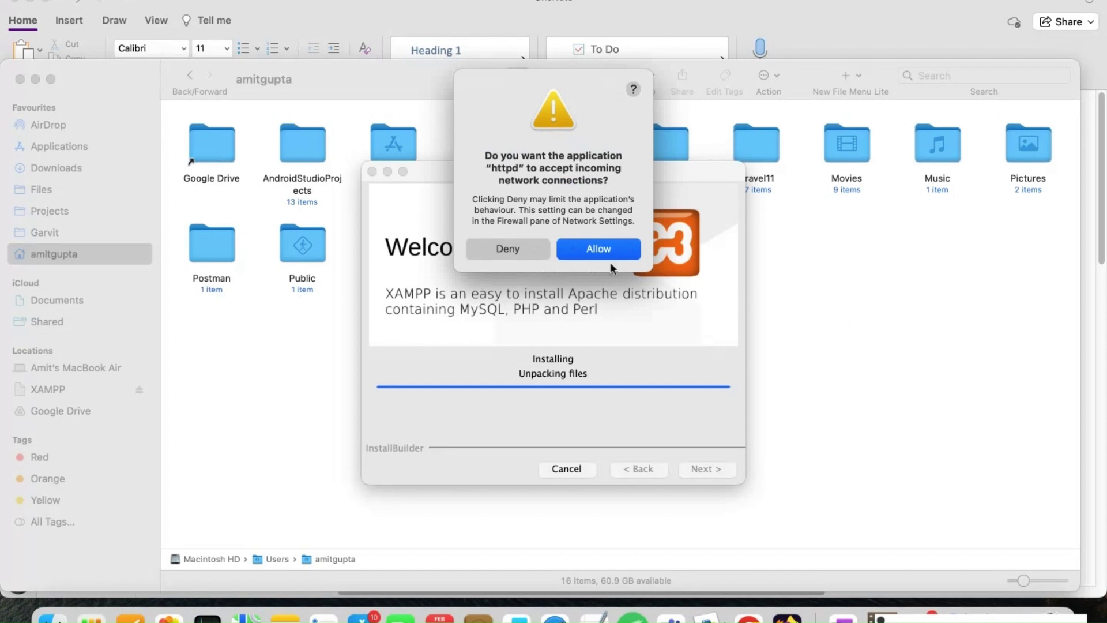
click(598, 249)
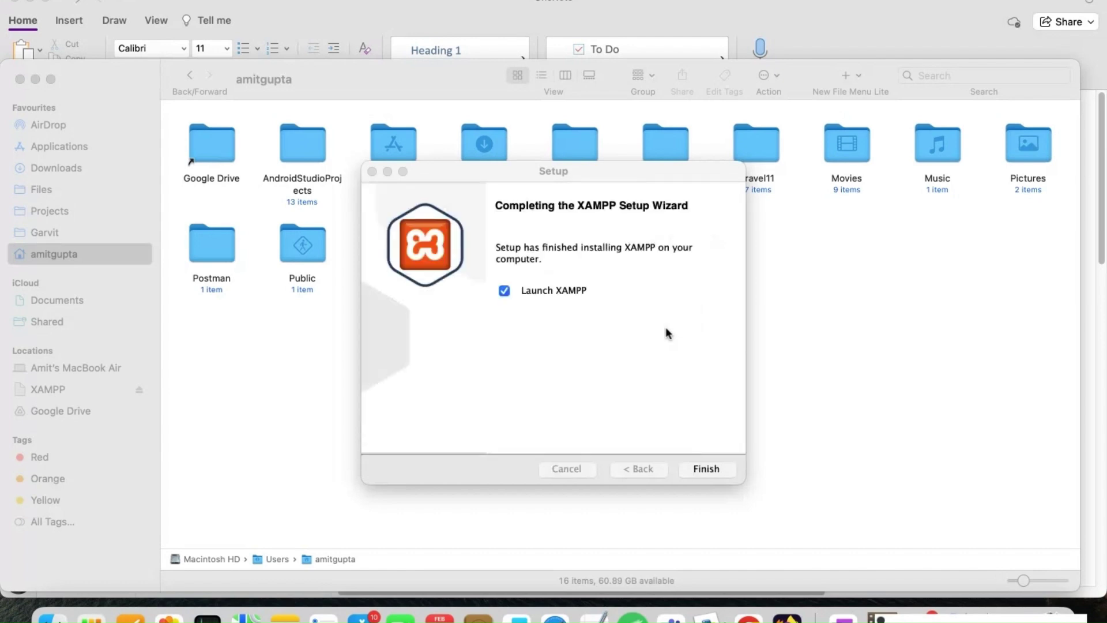
click(709, 468)
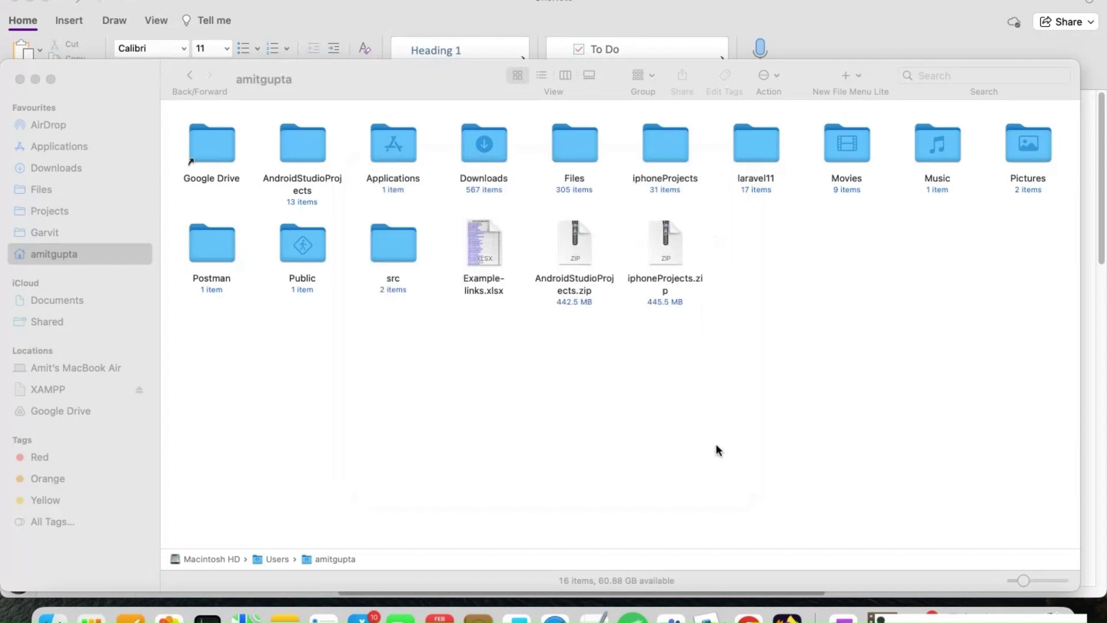
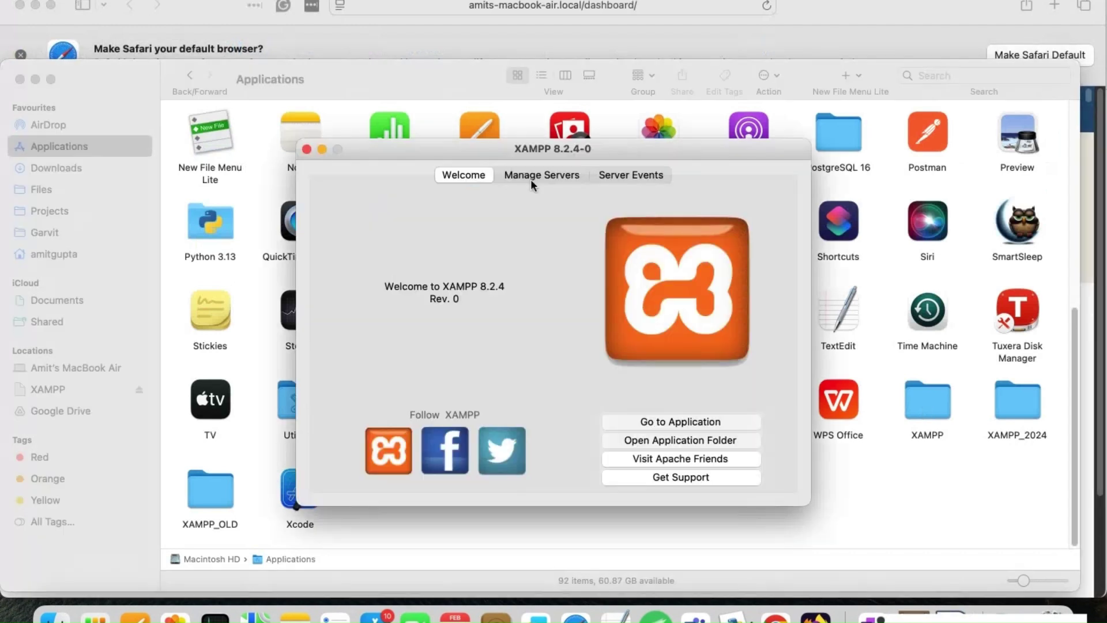
Start the MySQL Database server in the XAMPP manager and allow mysqld to accept incoming network connections
click(530, 178)
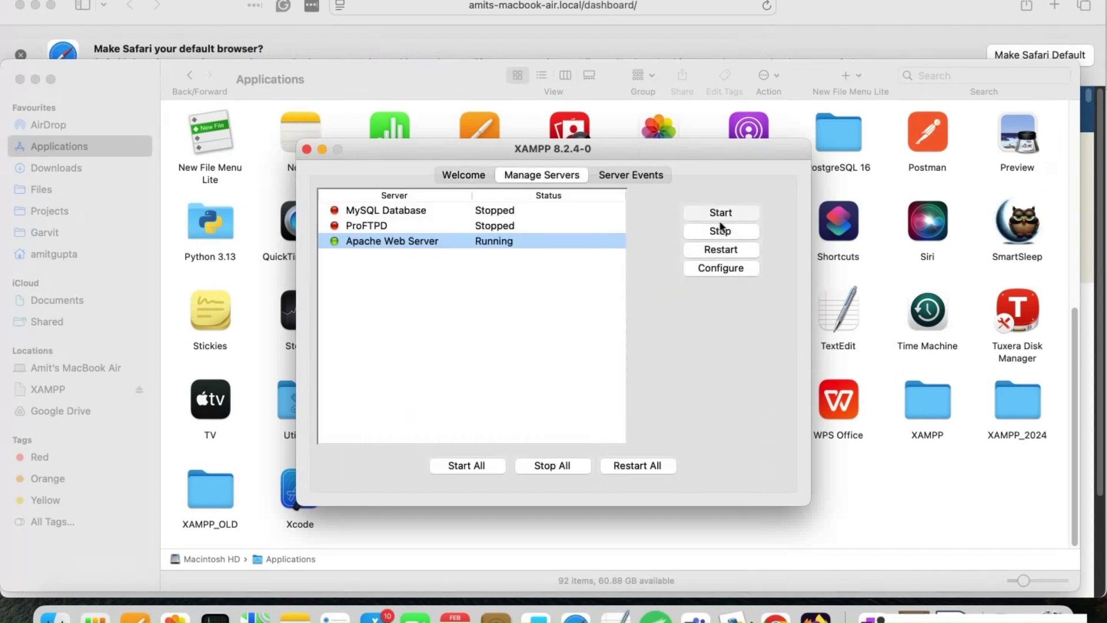
click(463, 211)
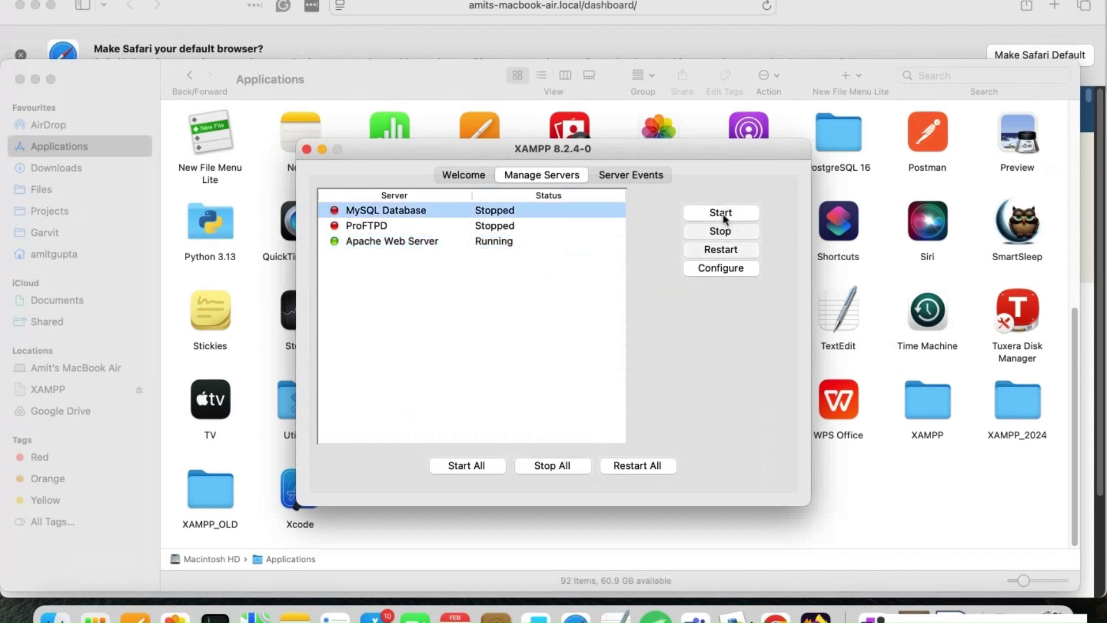
click(722, 214)
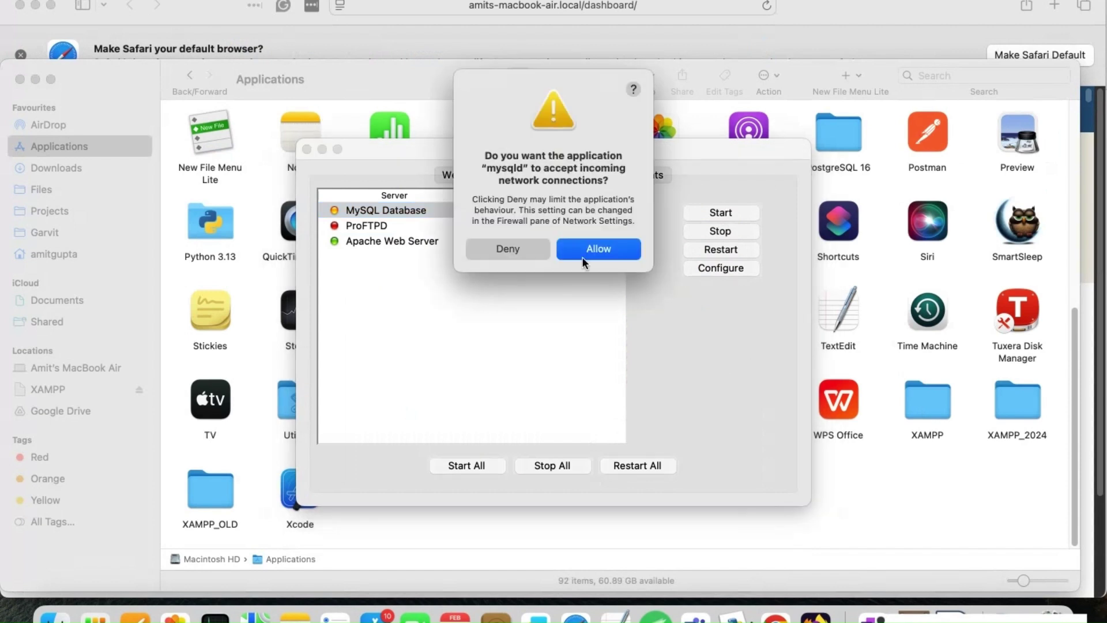
click(583, 257)
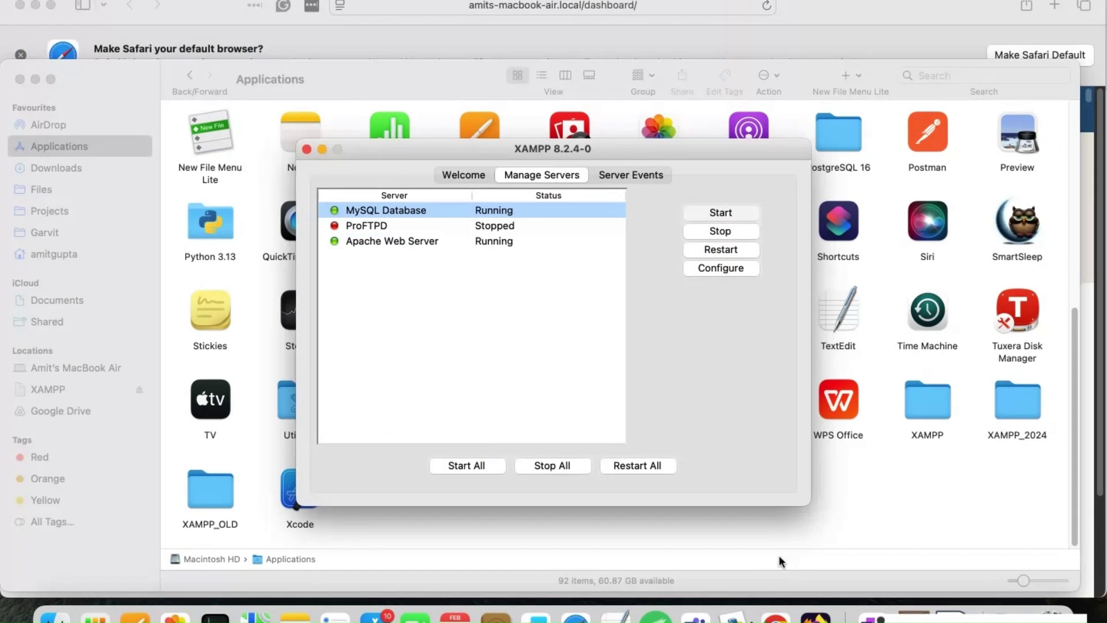
Switch to Safari and open localhost in a new tab to check the XAMPP dashboard
click(576, 616)
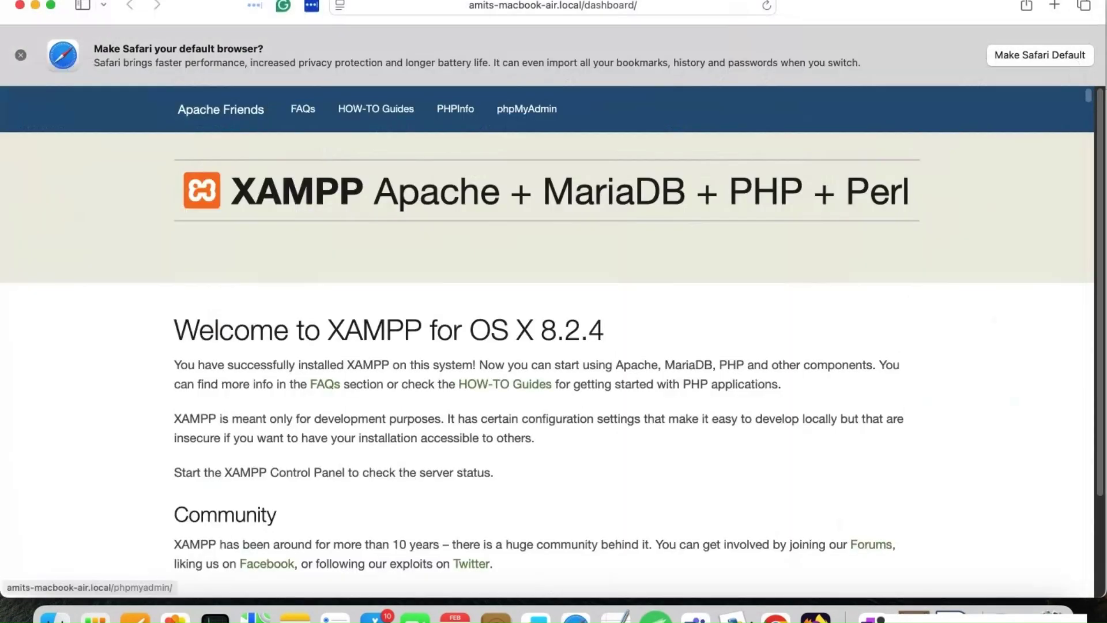
click(1053, 7)
text(lo)
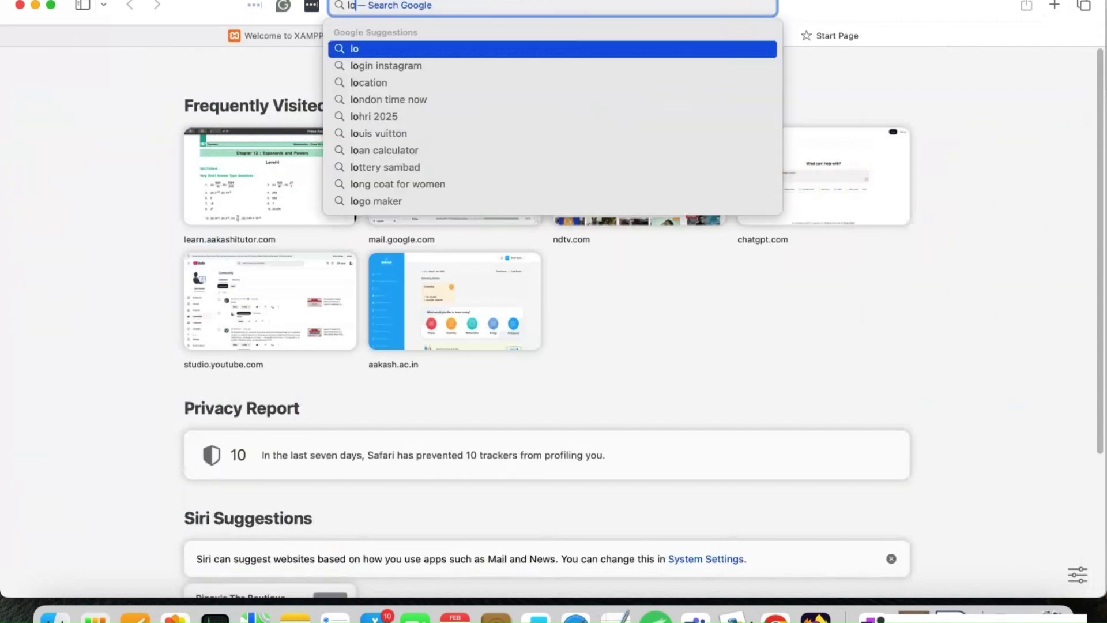
text(calhos)
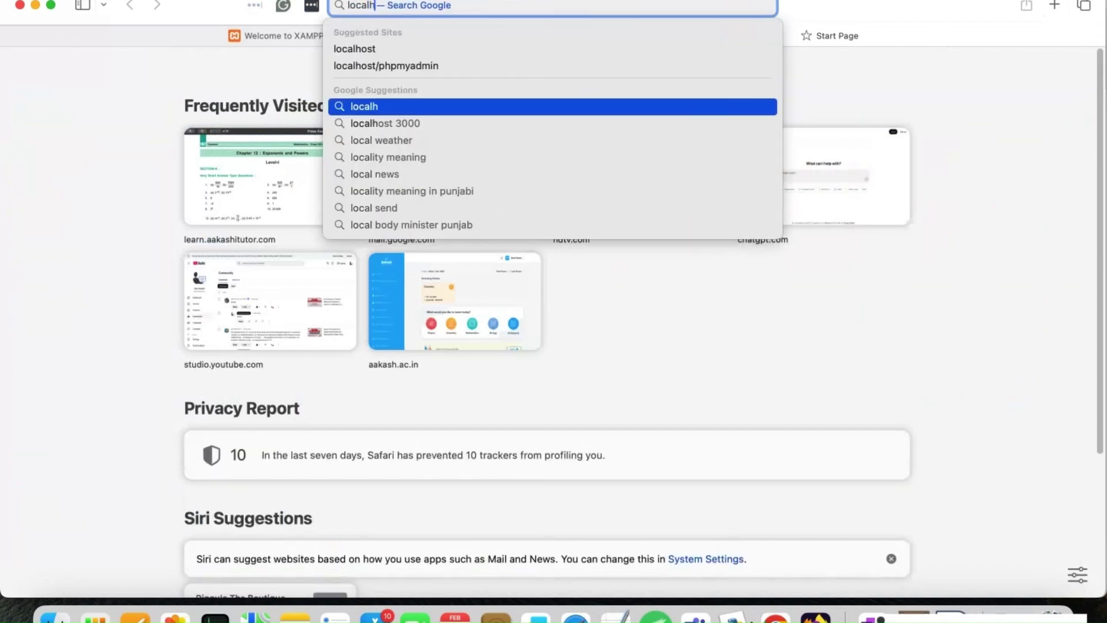
text(t)
key(Return)
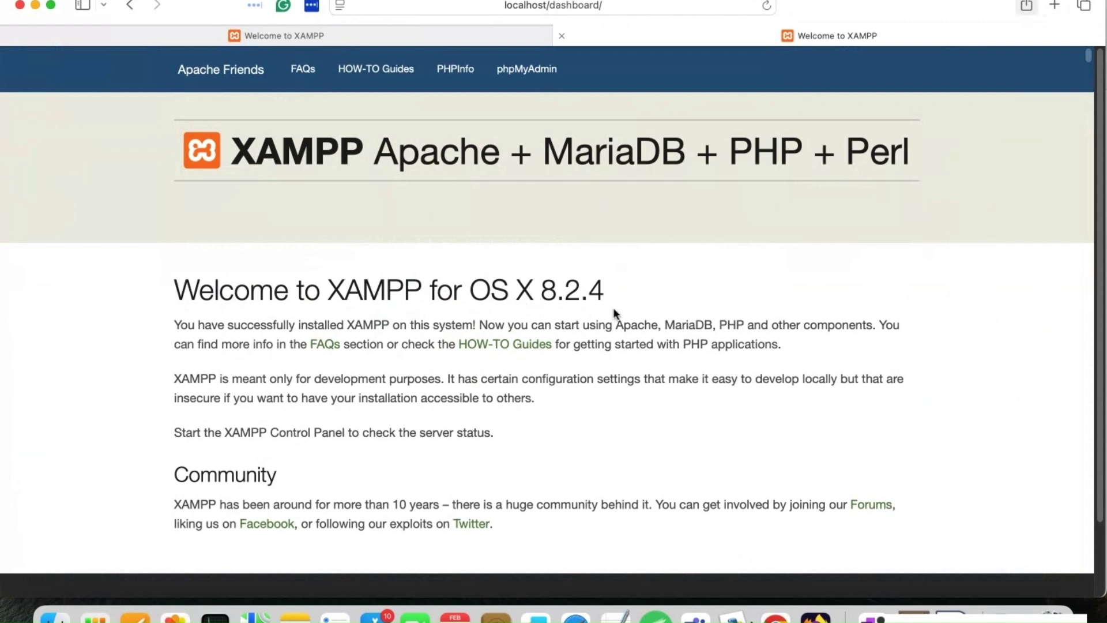
Check the PHP version on the PHPInfo page in a new tab, and open phpMyAdmin from the XAMPP dashboard
super+click(456, 68)
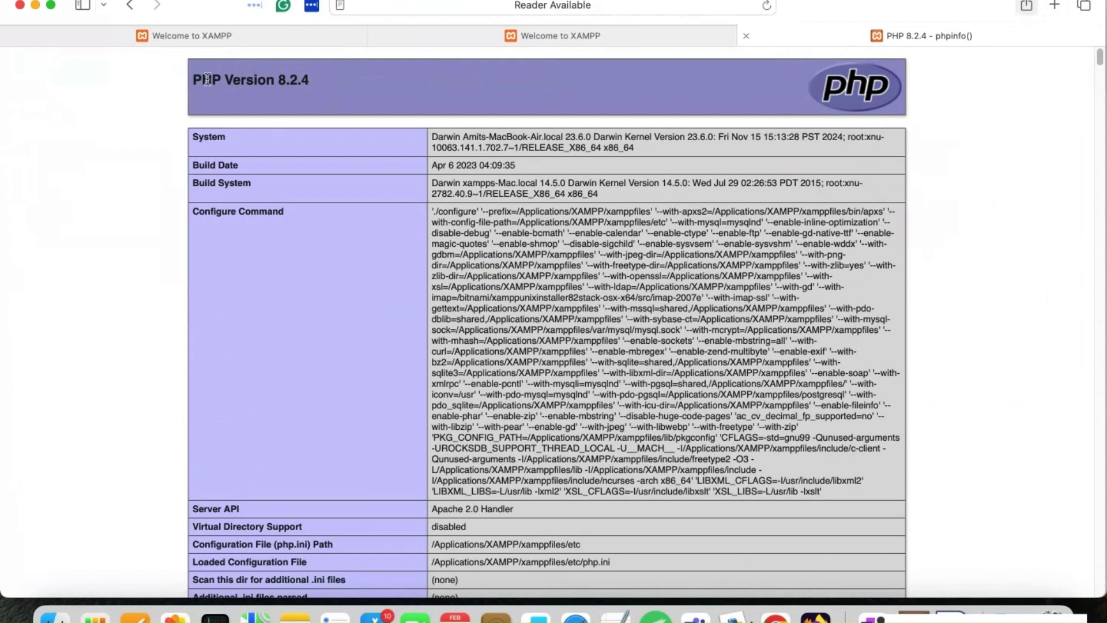
triple_click(333, 79)
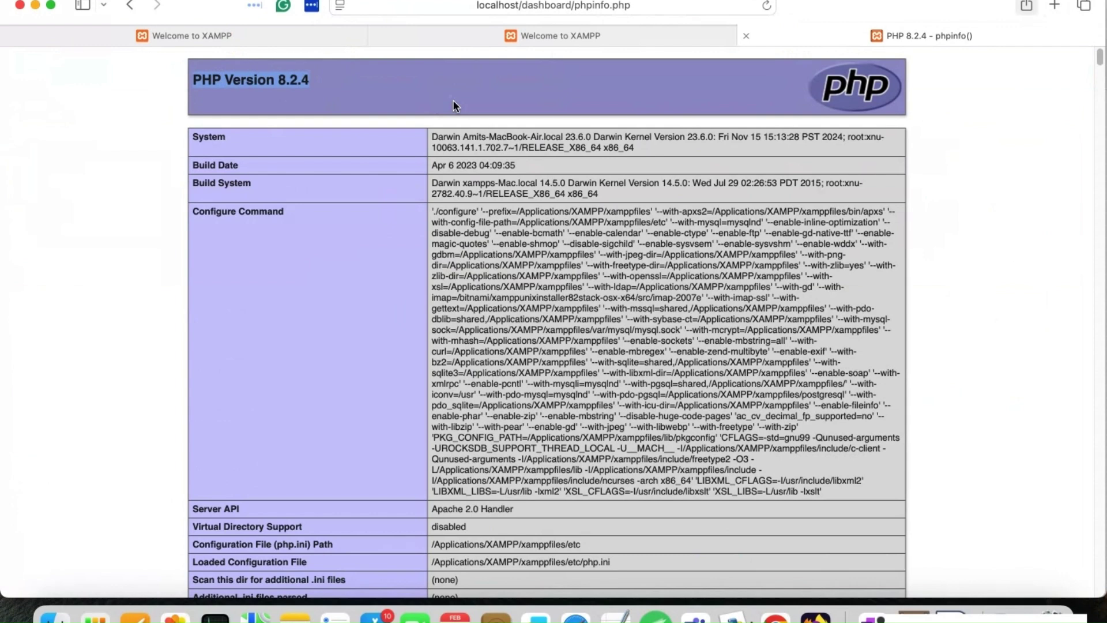
click(594, 38)
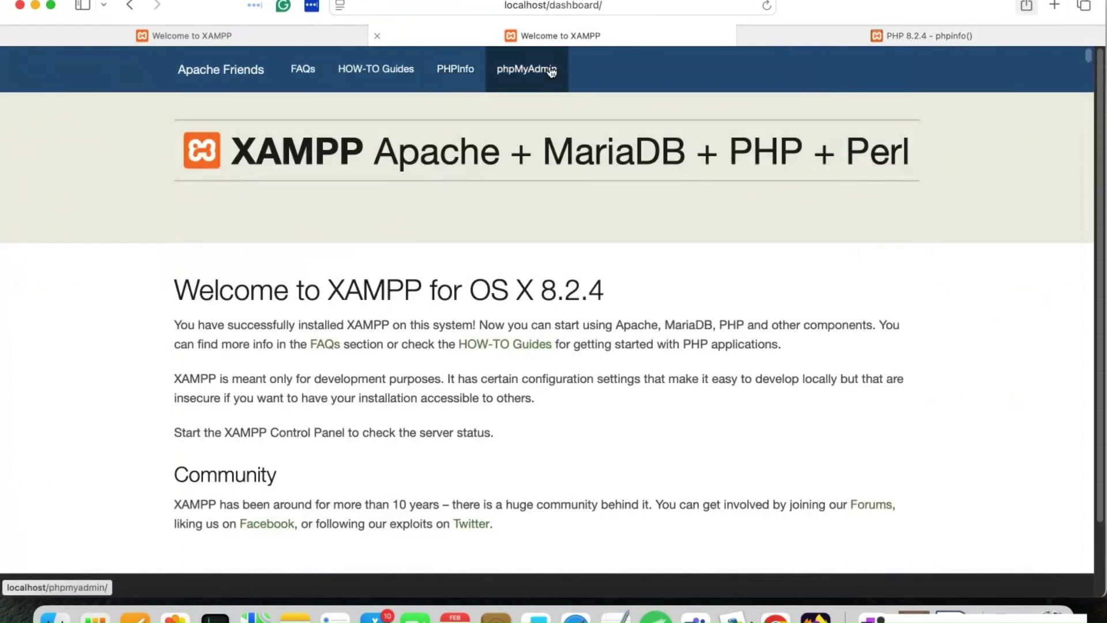
click(551, 71)
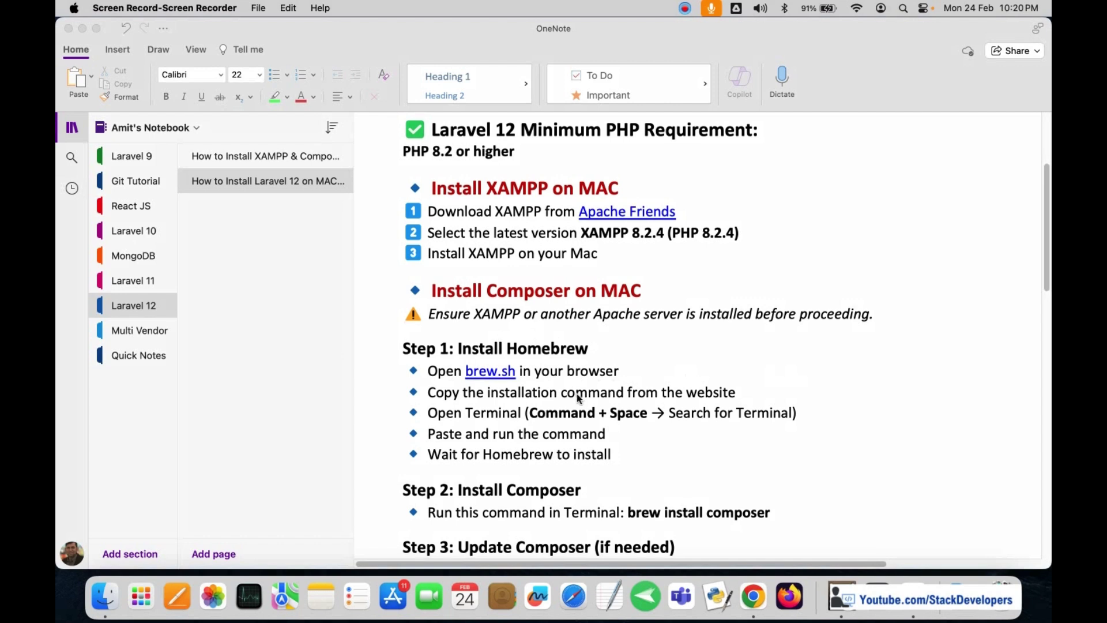
Review the Homebrew and Composer notes in OneNote, and copy the Homebrew install command from brew.sh in Safari
scroll(579, 398, down, 4)
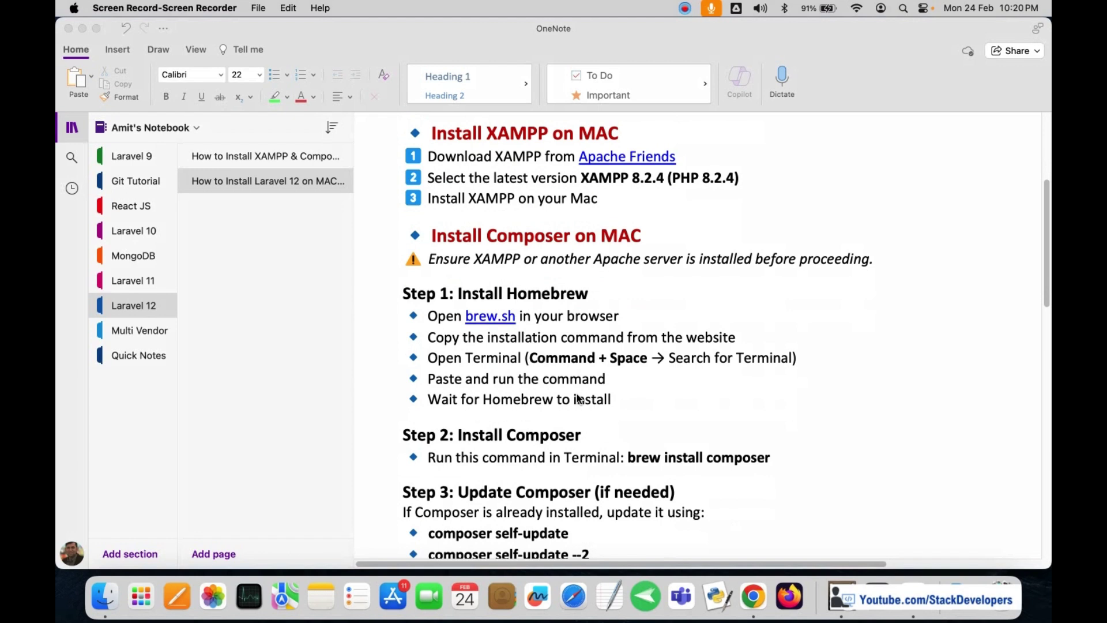
scroll(578, 397, down, 2)
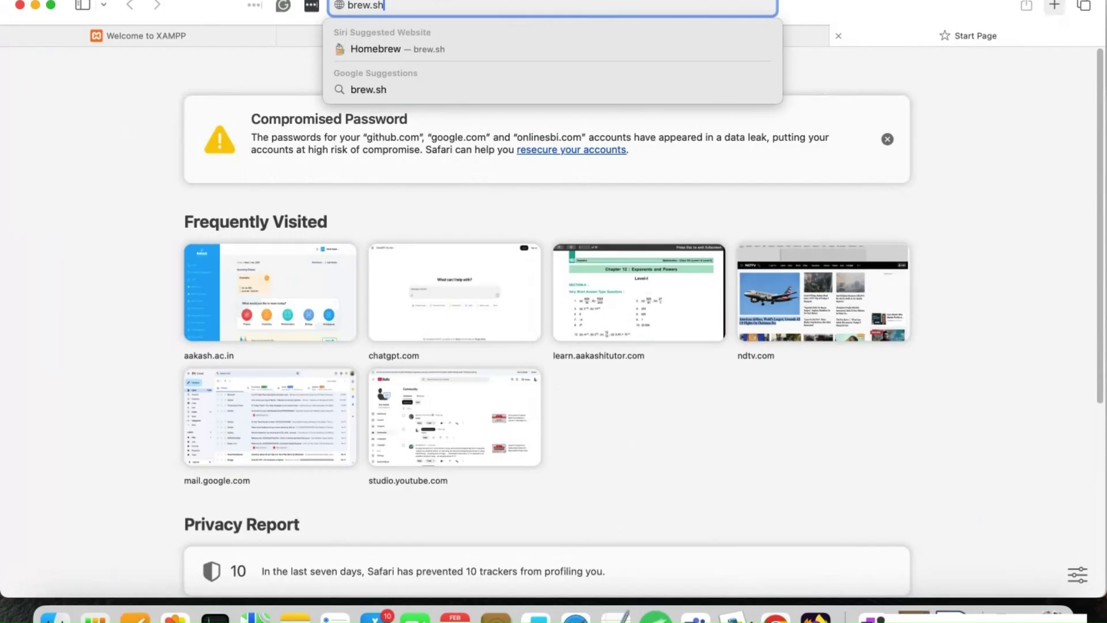
key(Return)
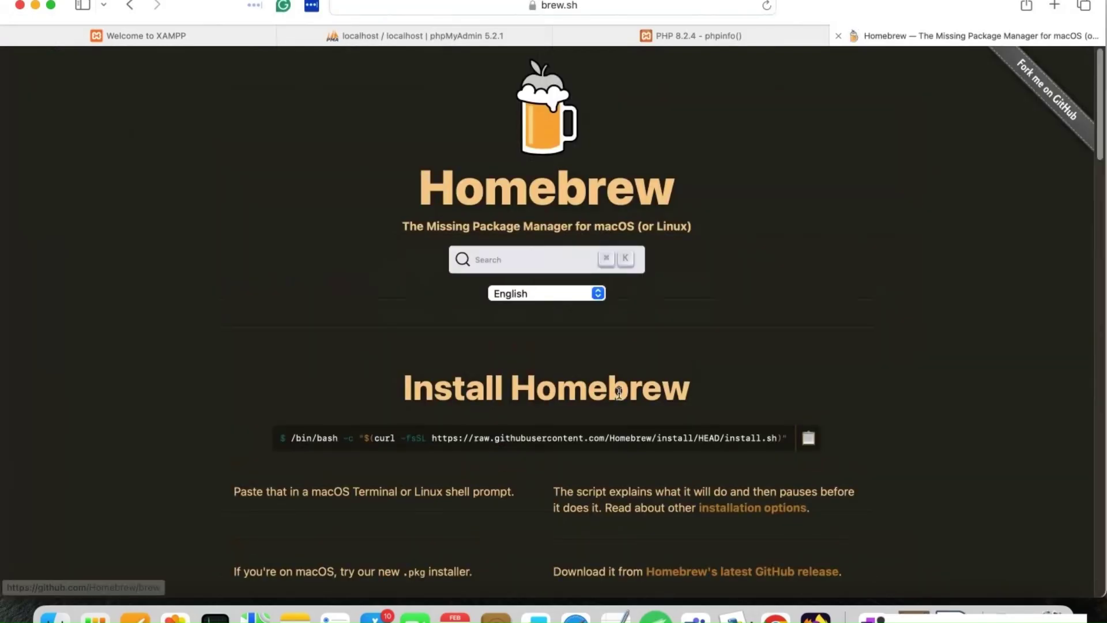
click(809, 439)
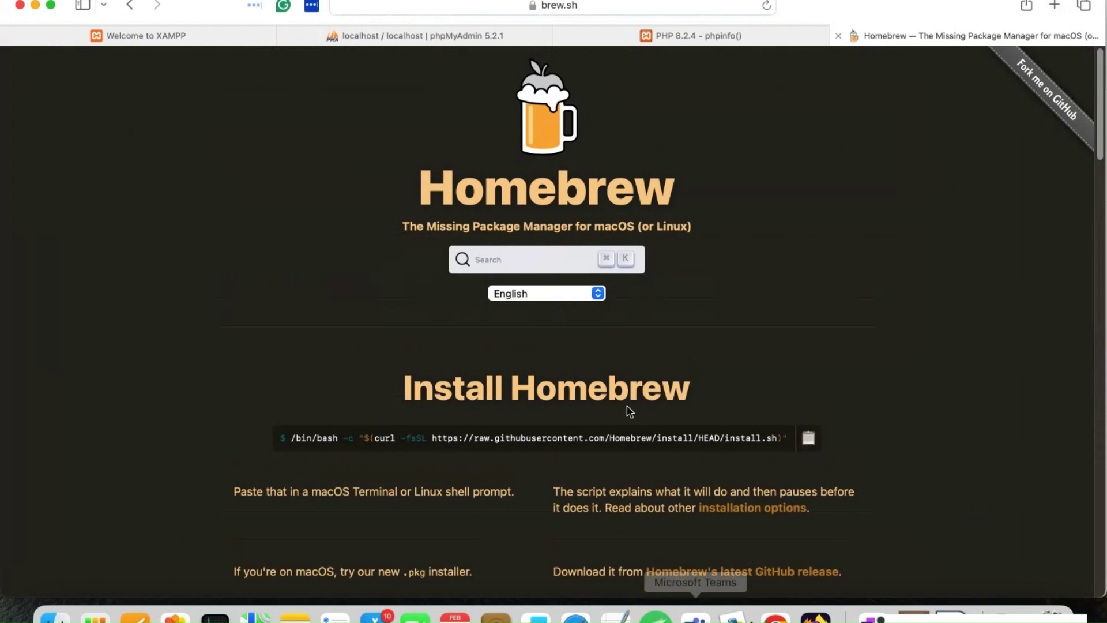
Open Terminal, run the copied Homebrew install command with the account password, and confirm the installation
key(super+space)
text(ter)
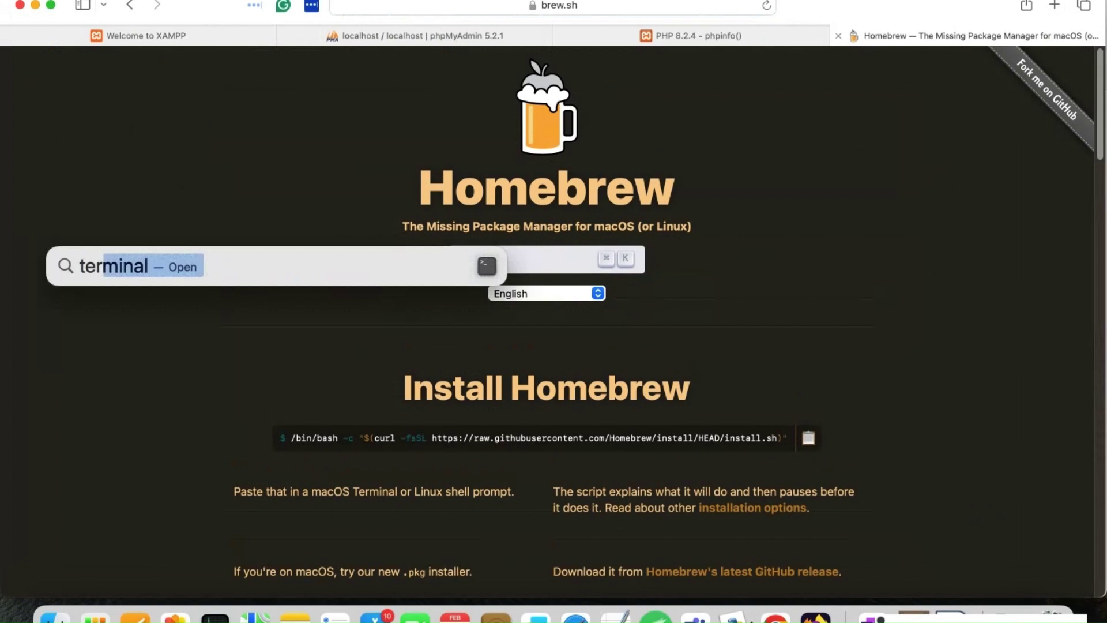
key(Return)
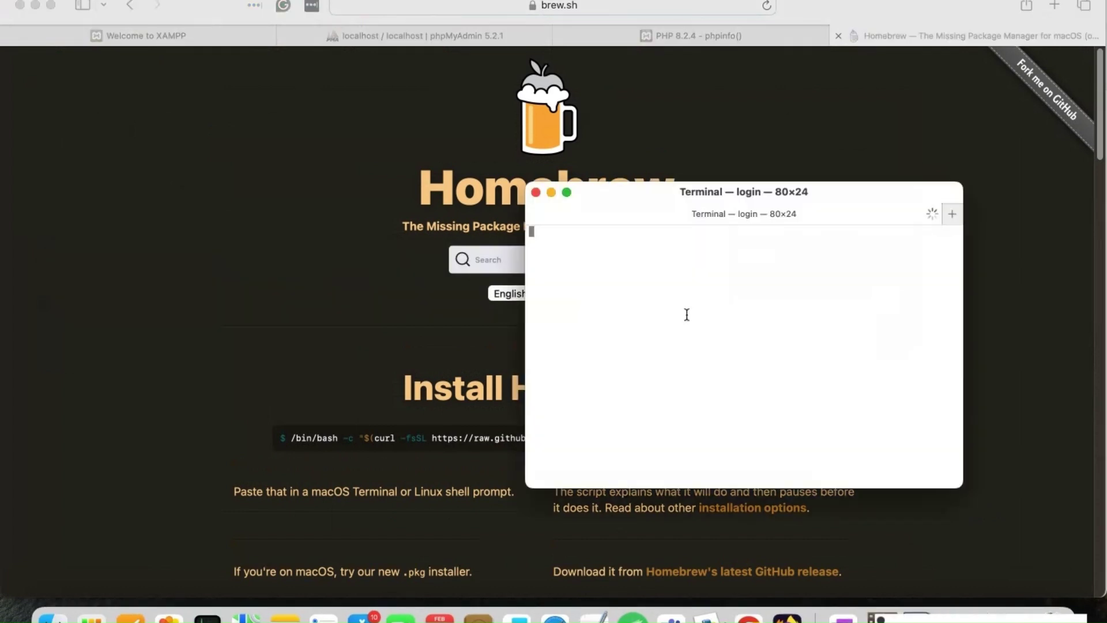
right_click(780, 304)
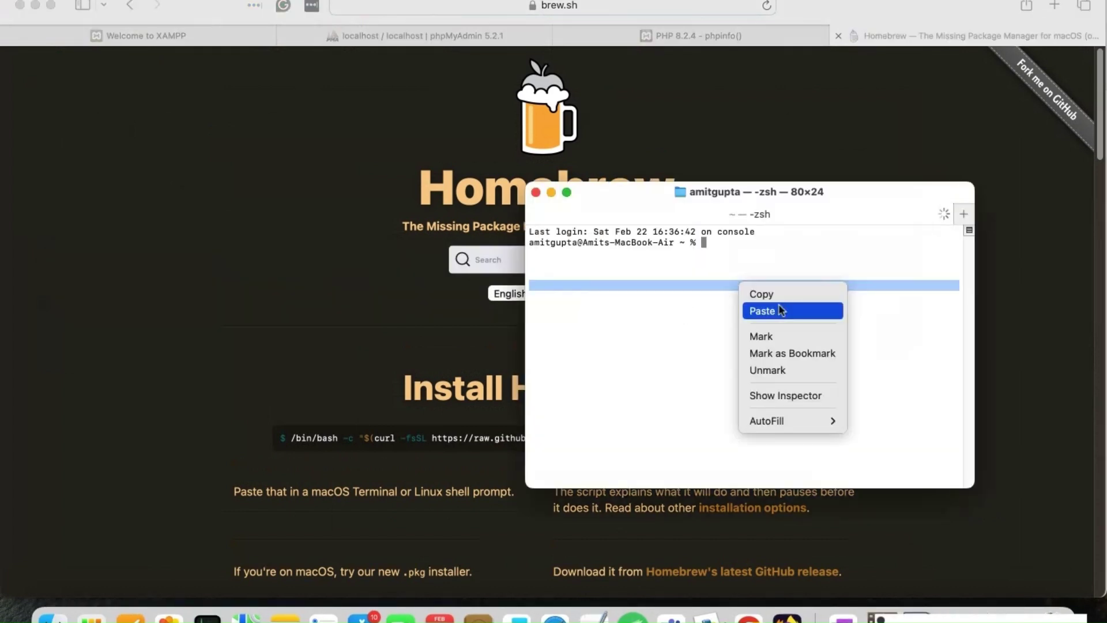
click(806, 313)
key(Return)
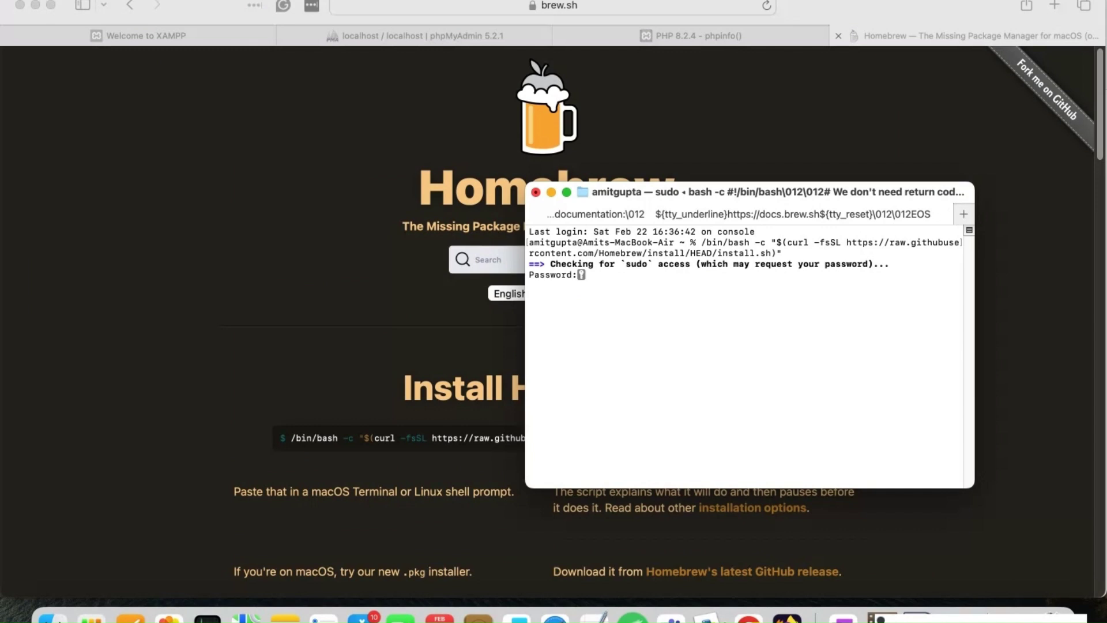
key(Return)
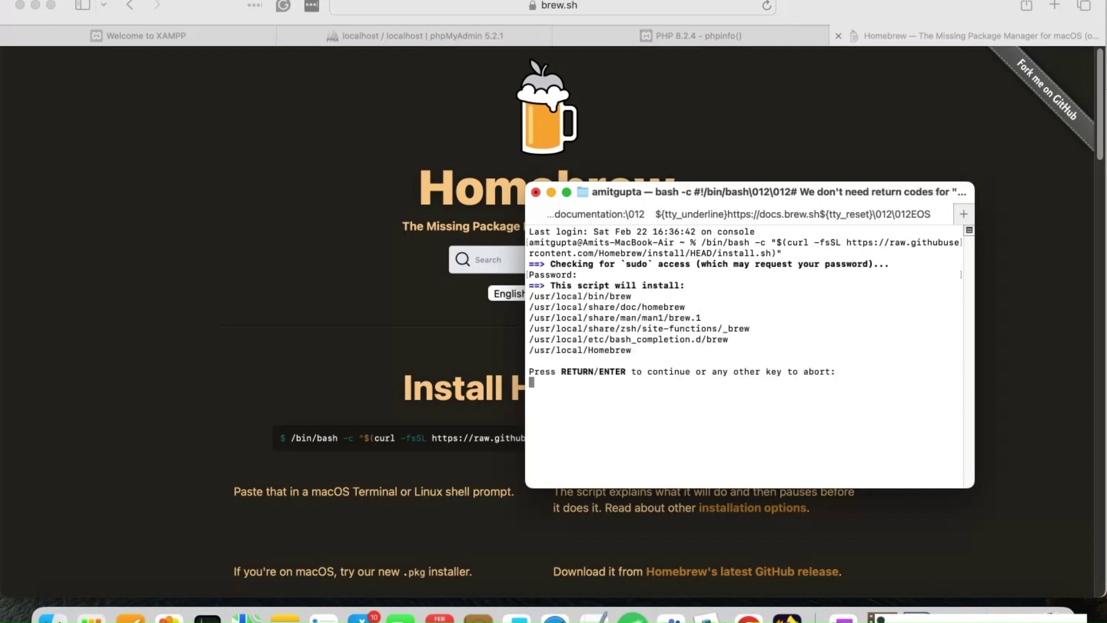
key(Return)
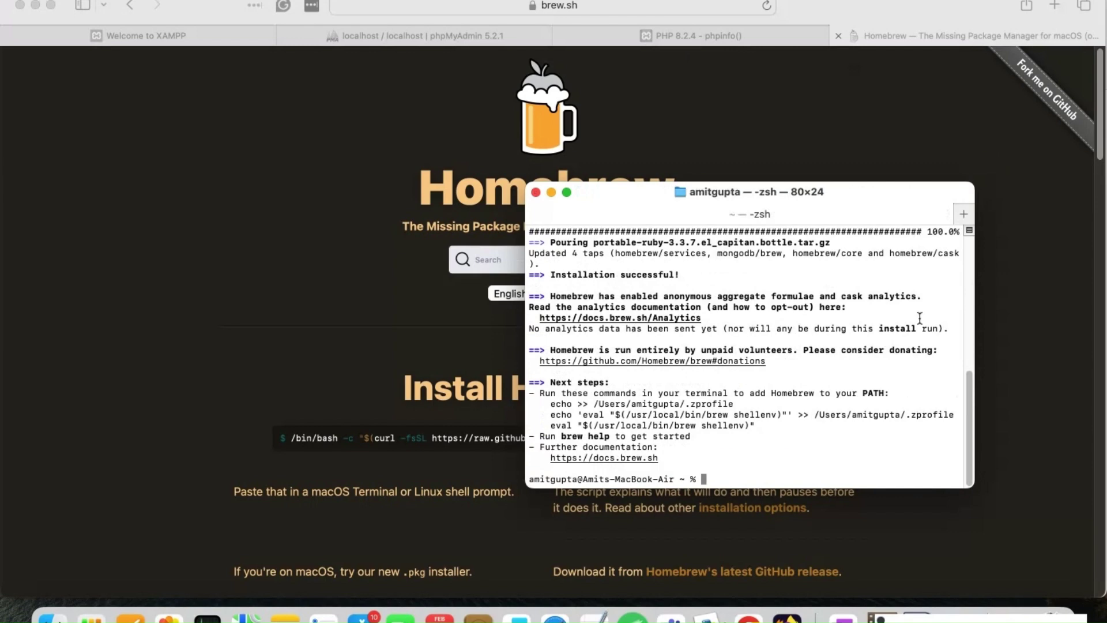
Copy brew install composer from Step 2 of the OneNote notes and run it in Terminal
click(827, 582)
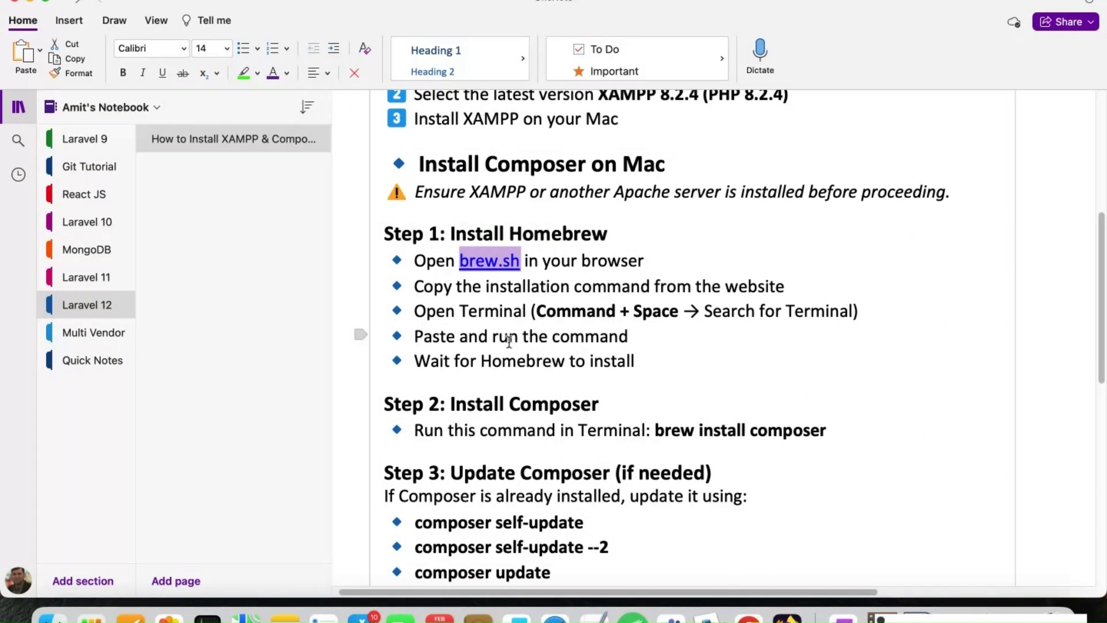
scroll(519, 352, down, 2)
scroll(637, 408, down, 1)
drag(655, 405, 833, 404)
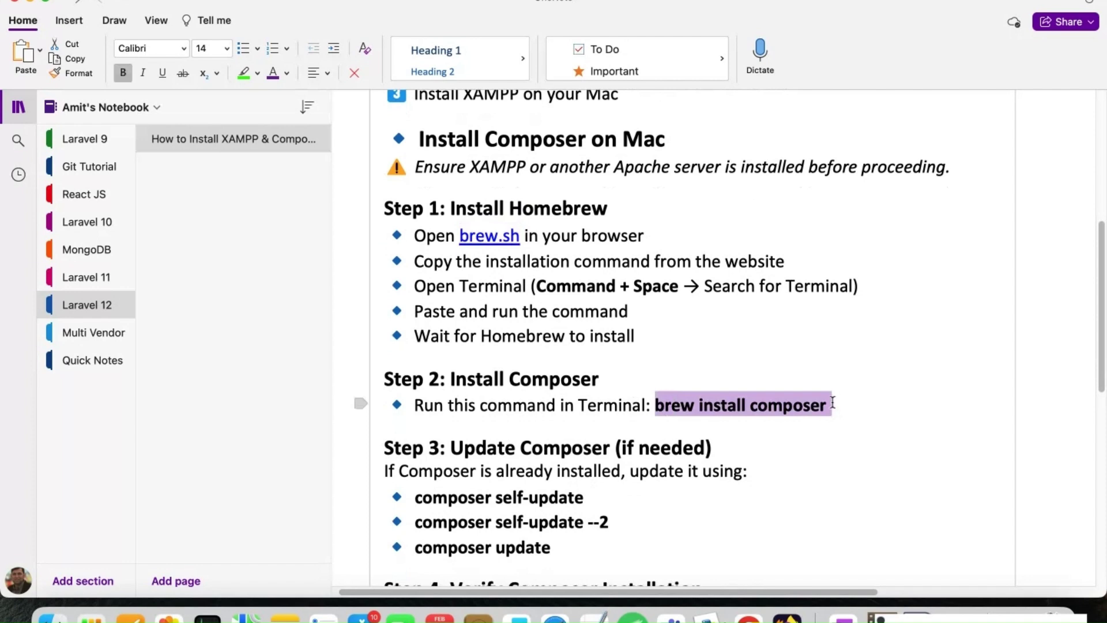
key(super+Tab)
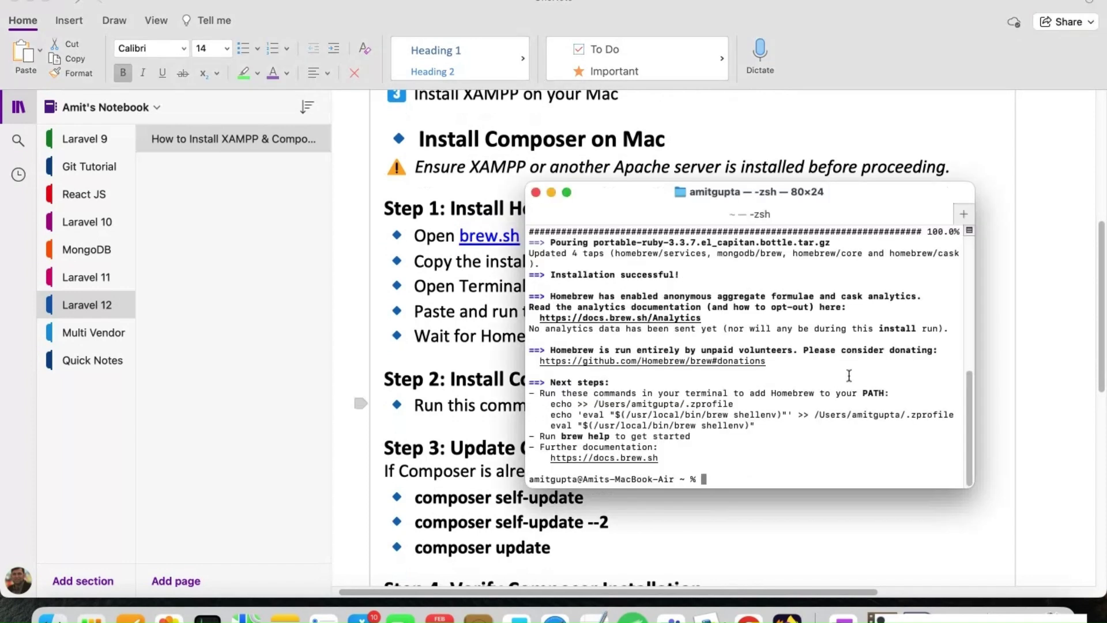
right_click(925, 441)
click(942, 469)
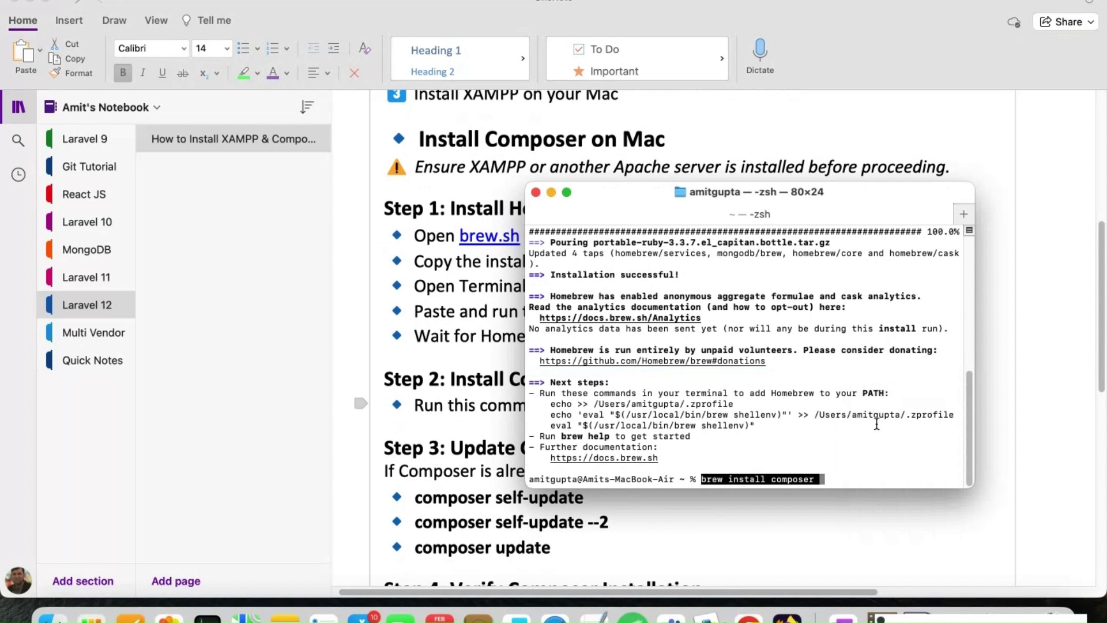
key(Return)
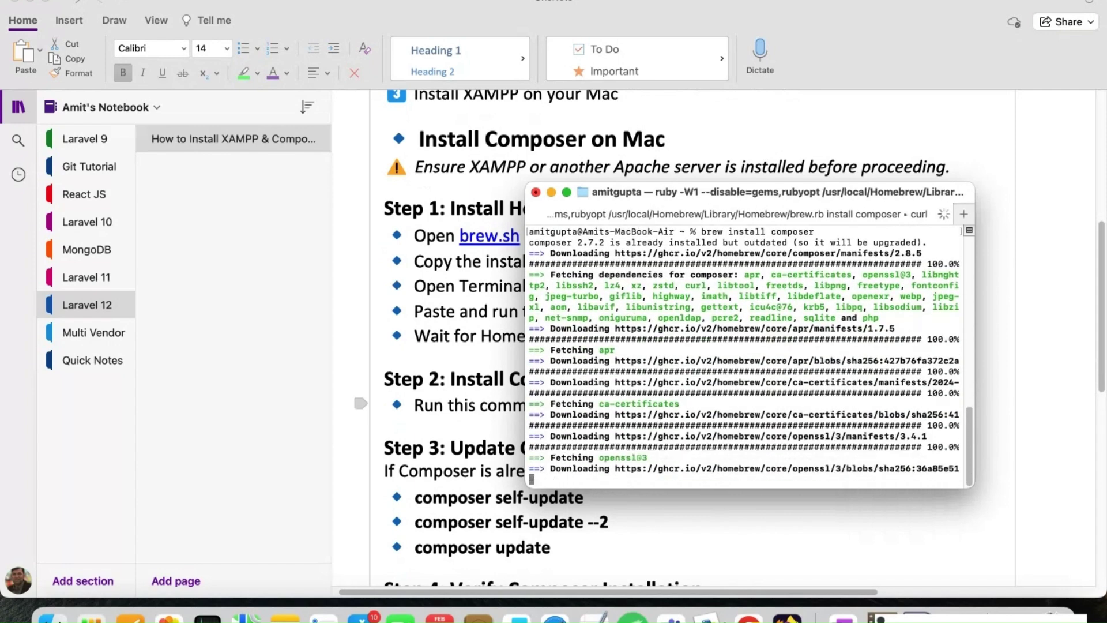
Check the already installed Composer version in the Terminal output of the brew install
scroll(690, 378, up, 3)
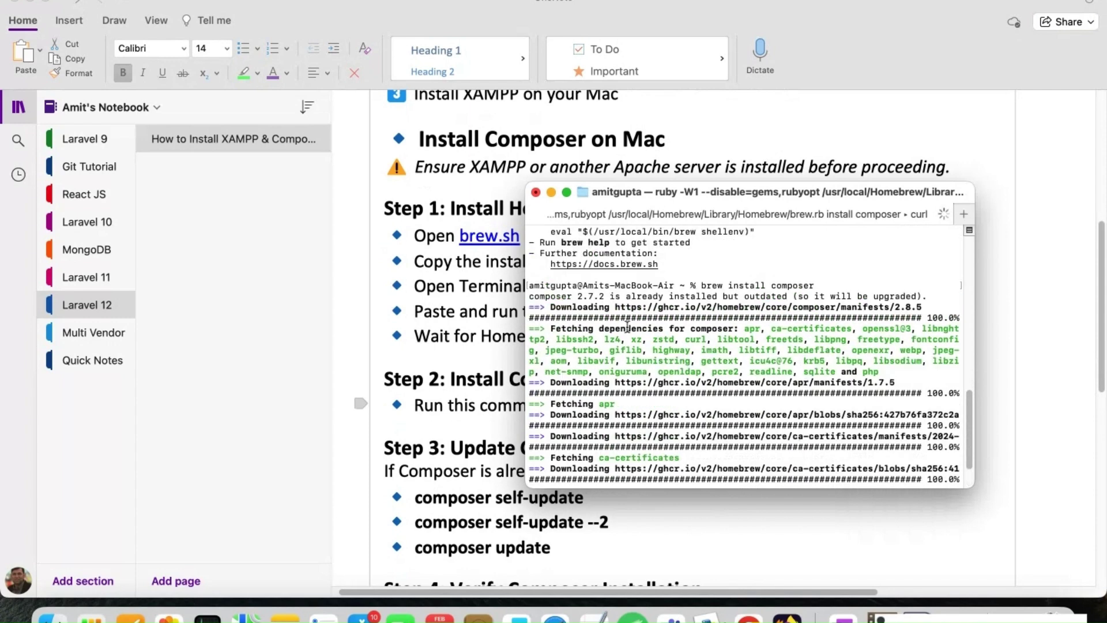
drag(610, 296, 530, 296)
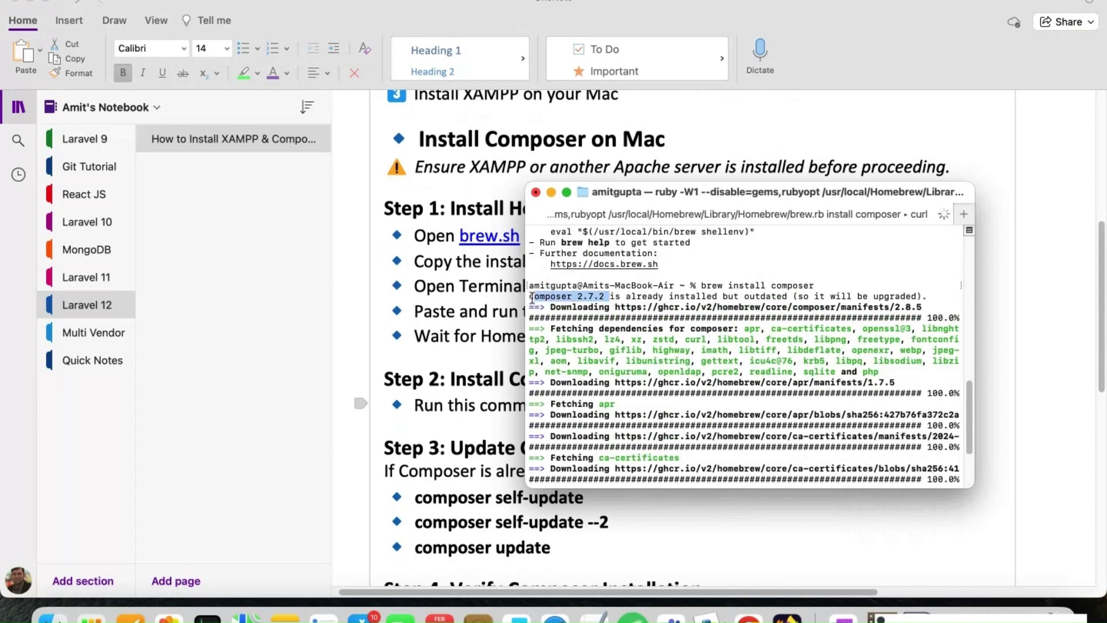
scroll(851, 415, down, 2)
scroll(851, 415, down, 3)
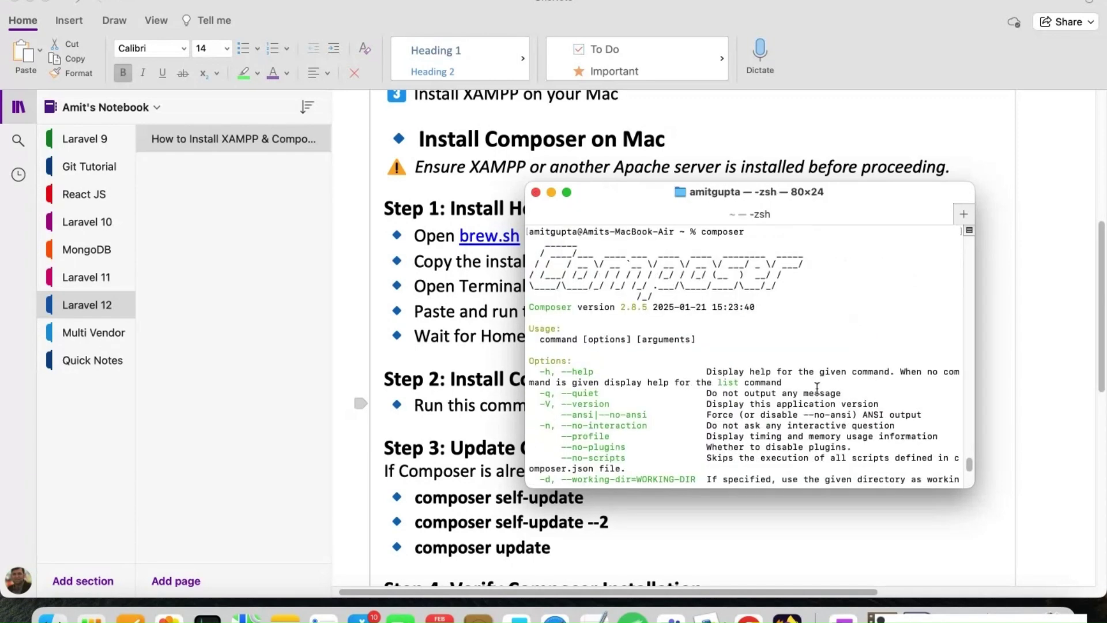
Run composer in Terminal and look through its version information and command list
scroll(813, 381, down, 10)
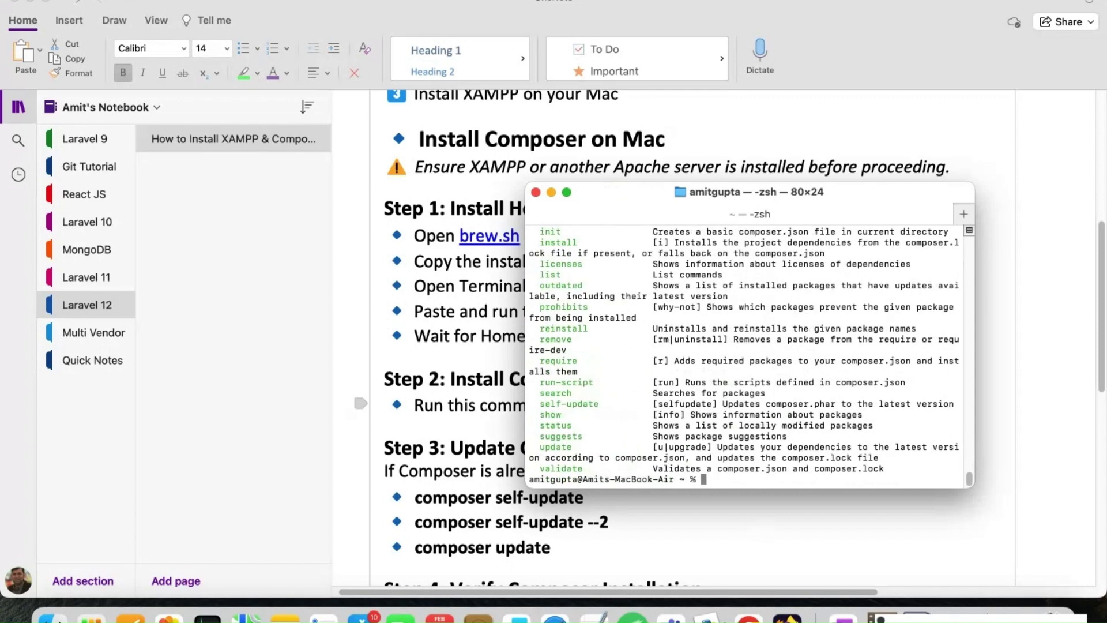
text(composer)
key(Return)
scroll(773, 427, up, 10)
scroll(773, 427, down, 10)
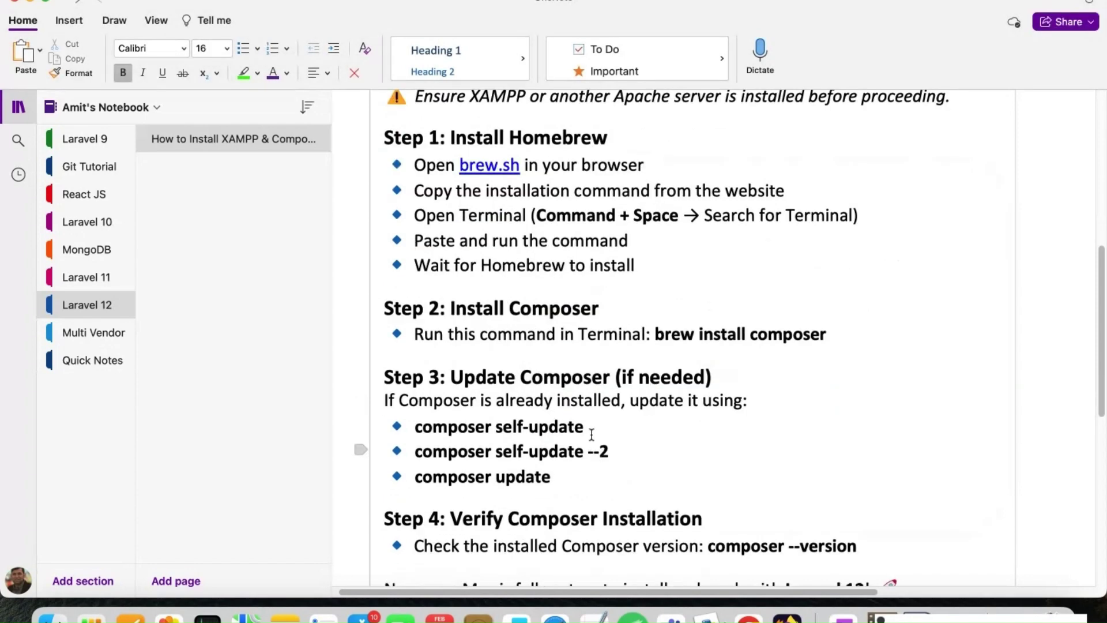
Copy composer self-update from Step 3 of the OneNote notes and run it in Terminal
drag(587, 429, 414, 429)
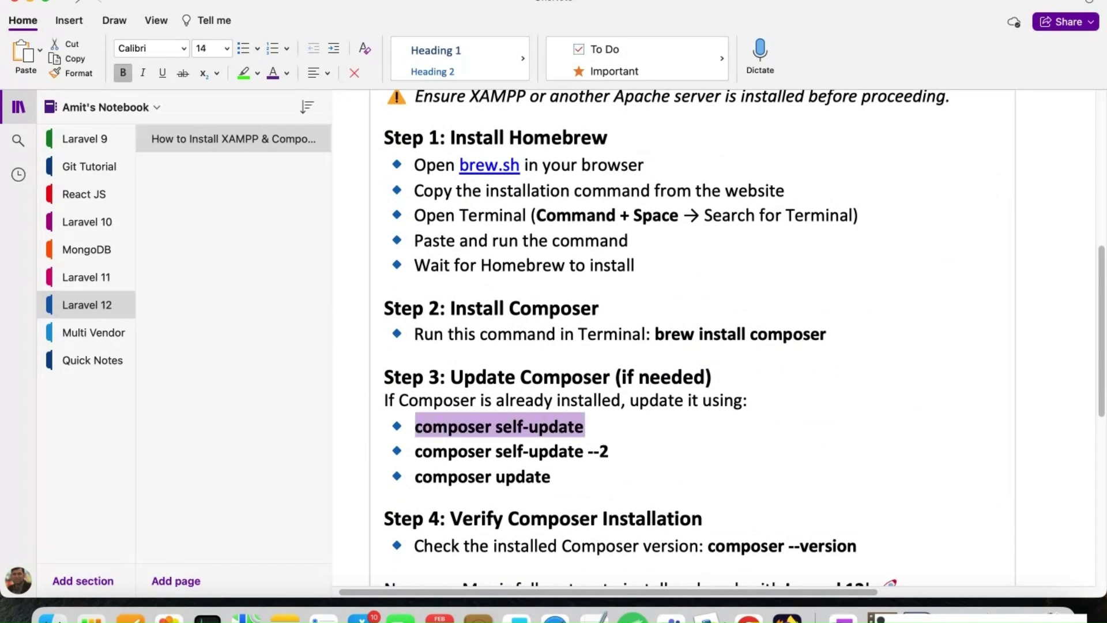
click(959, 615)
right_click(814, 375)
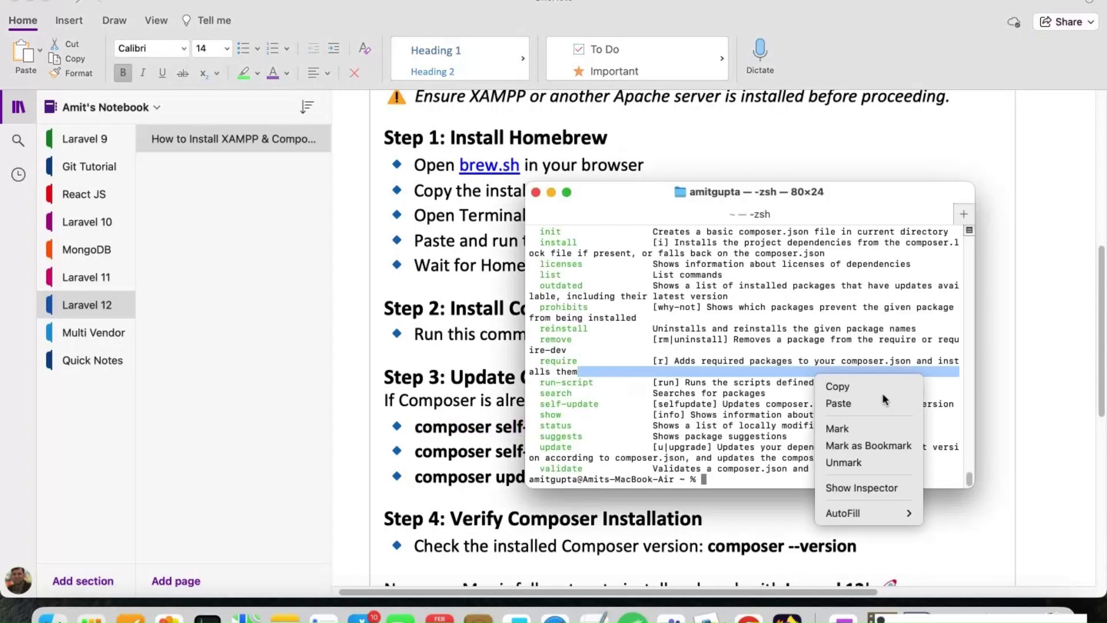
click(882, 403)
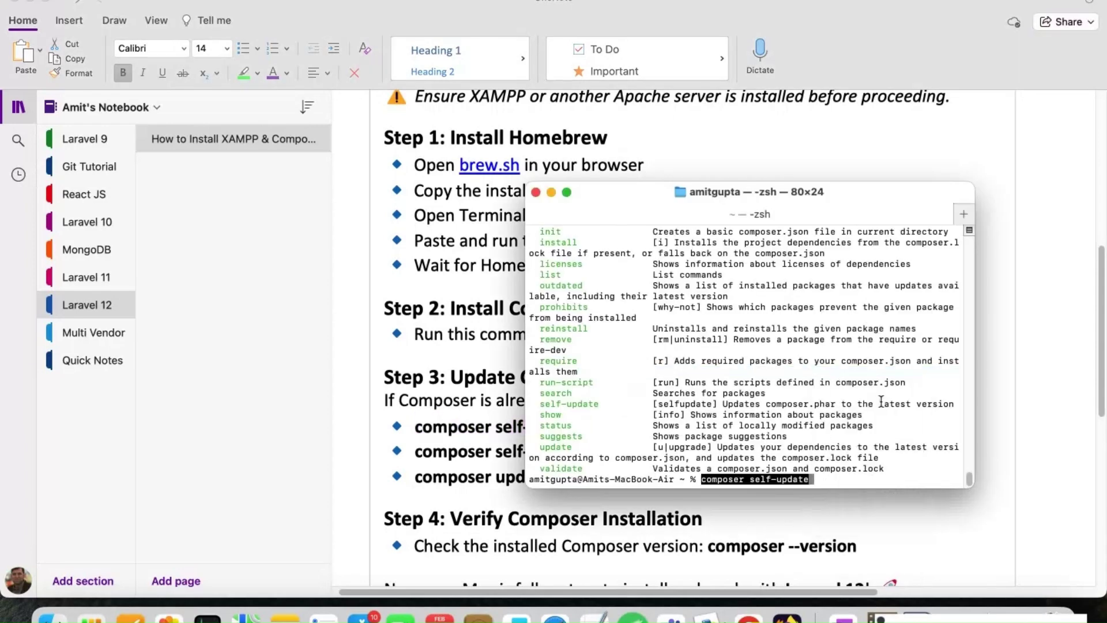
key(Return)
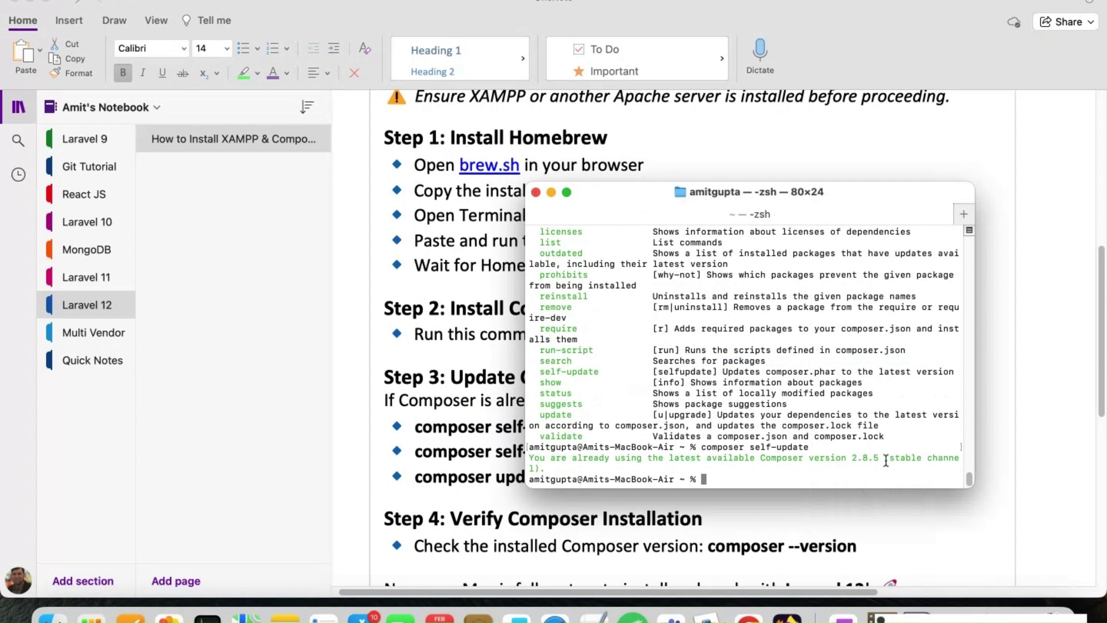
Copy composer --version from Step 4 of the OneNote notes and run it in Terminal
click(495, 409)
scroll(653, 416, down, 3)
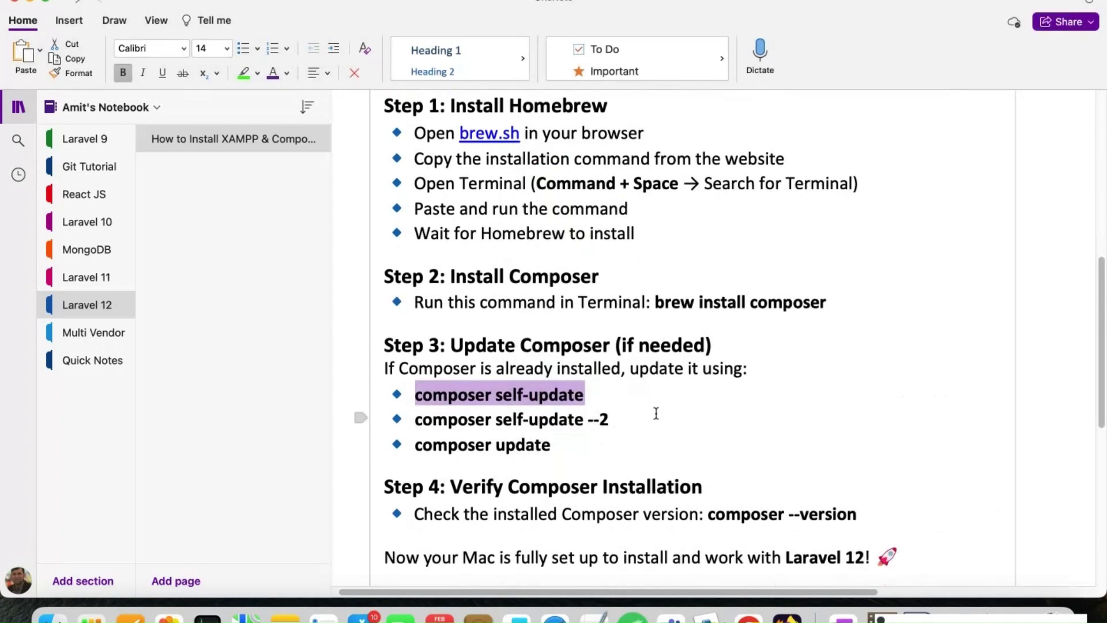
drag(708, 449, 984, 449)
key(super+c)
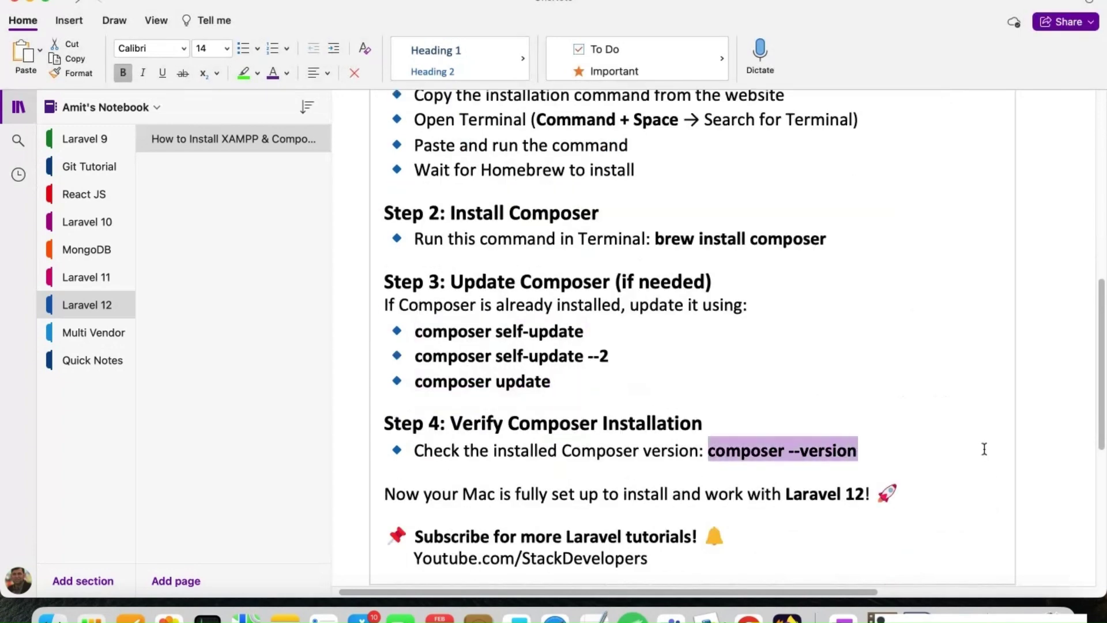
key(super+Tab)
right_click(704, 351)
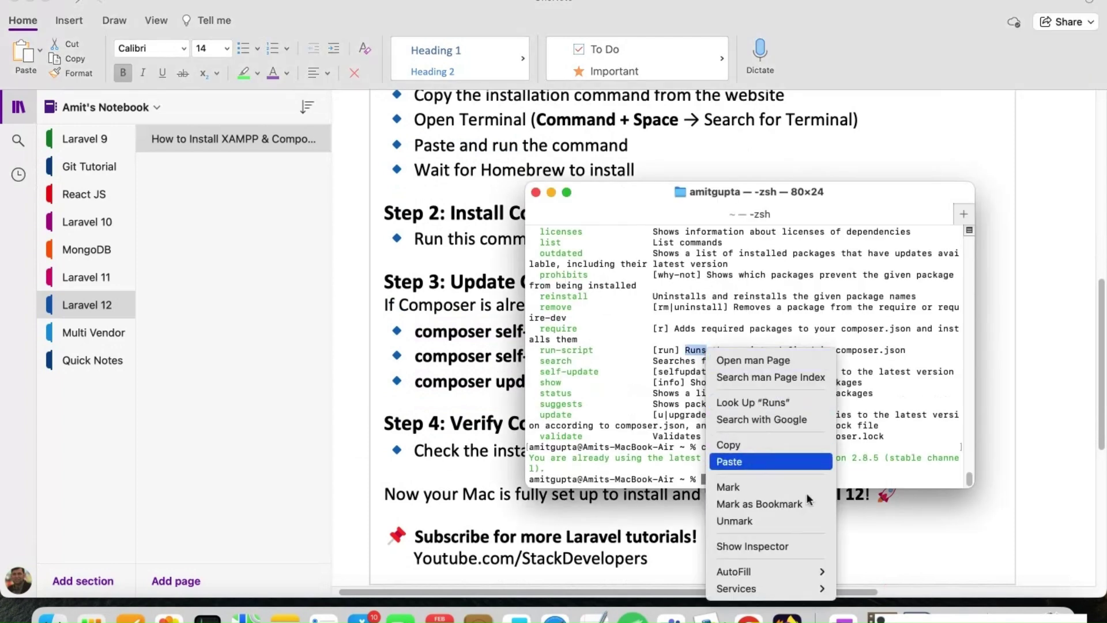
click(729, 462)
key(Return)
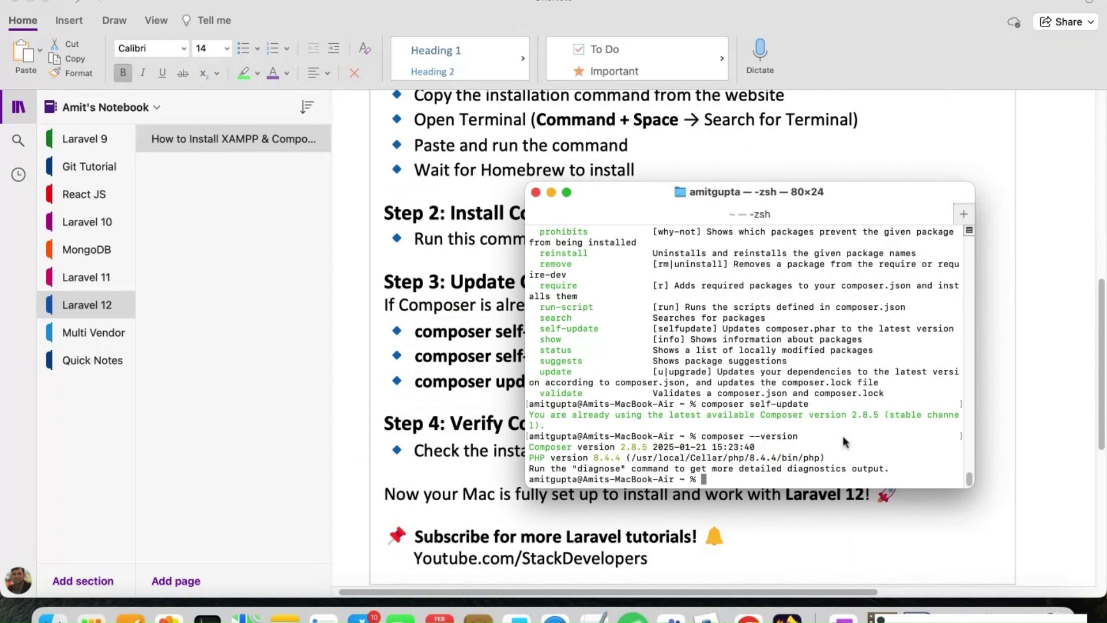
Switch to OneNote and read through the remaining Composer notes and the Install Laravel 12 on MAC section
key(super+Tab)
scroll(788, 461, down, 1)
scroll(788, 461, down, 1)
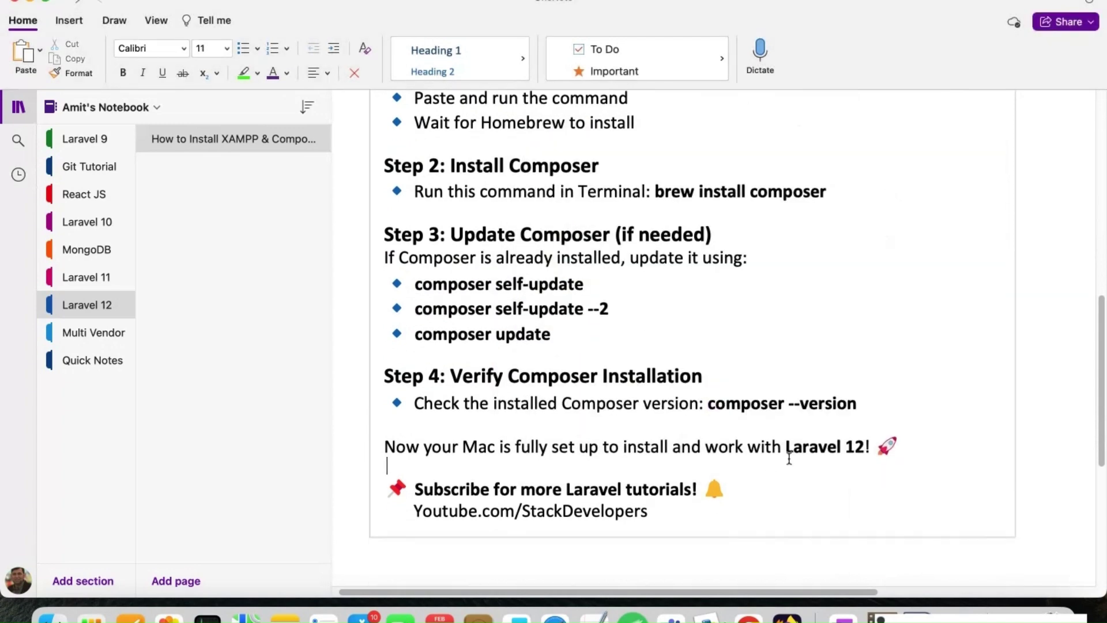
key(super+Tab)
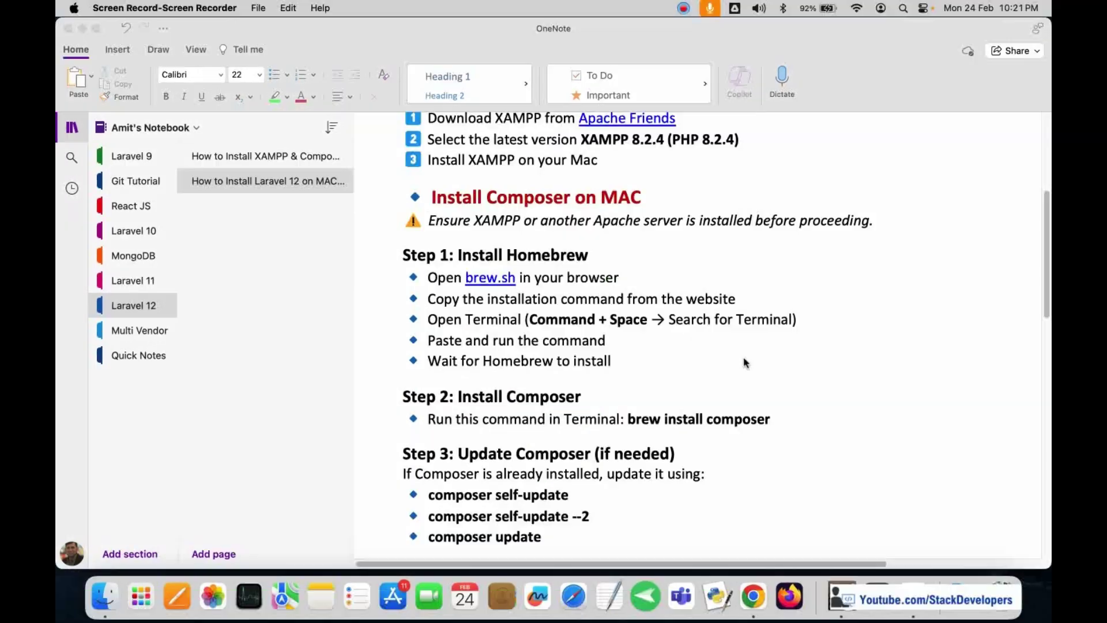
scroll(744, 360, down, 8)
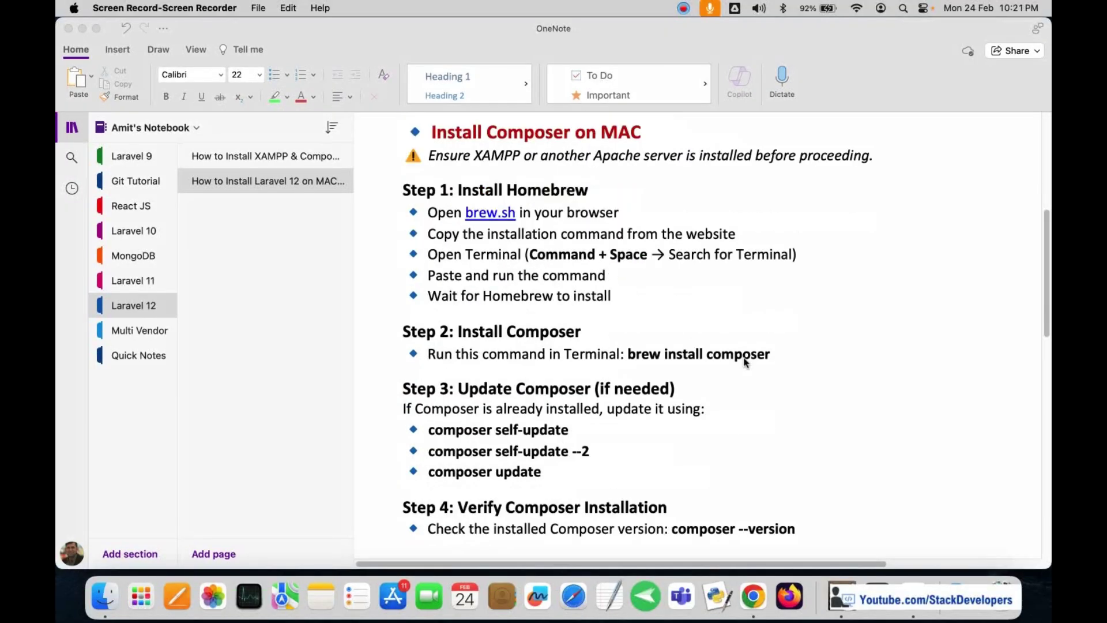
scroll(743, 359, down, 4)
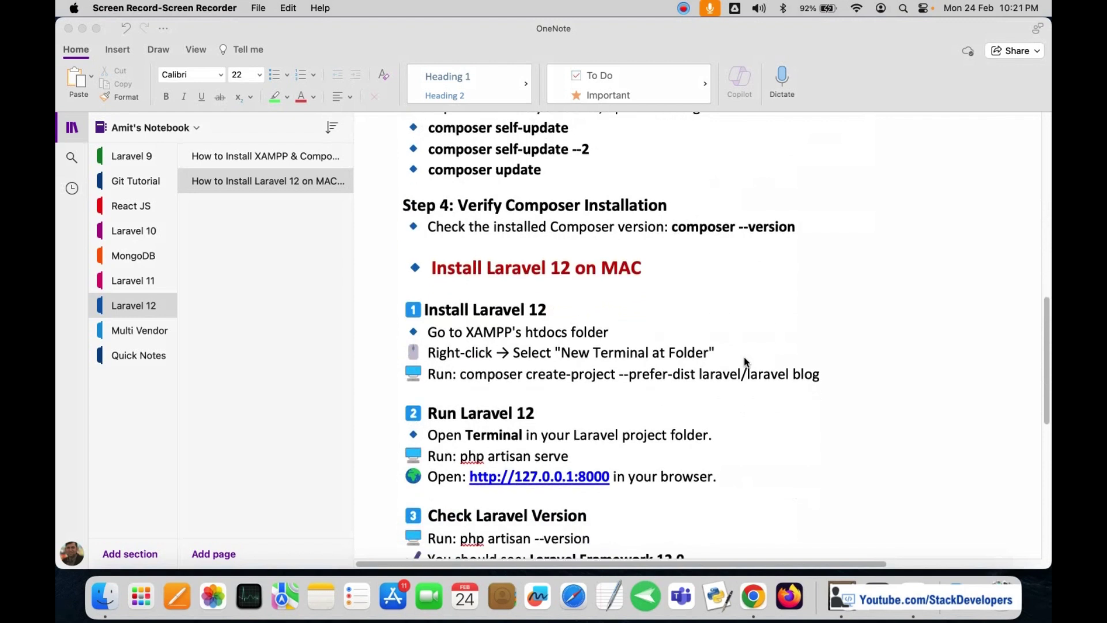
scroll(744, 358, down, 2)
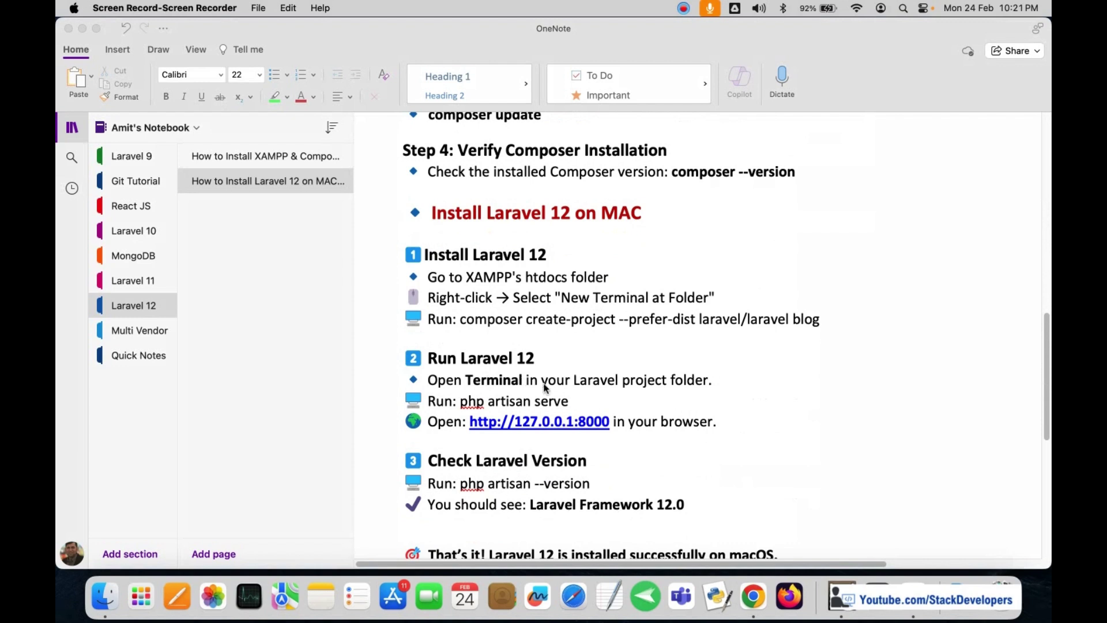
scroll(559, 391, down, 1)
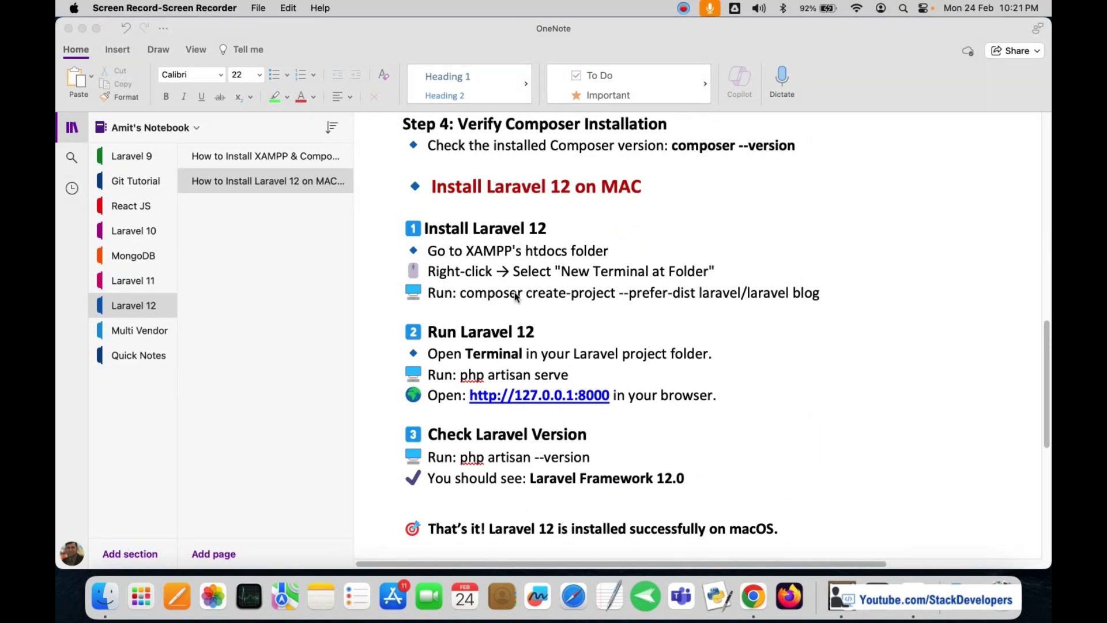
Copy the command composer create-project --prefer-dist laravel/laravel blog from the Install Laravel 12 notes
click(468, 298)
drag(461, 293, 666, 304)
key(super+c)
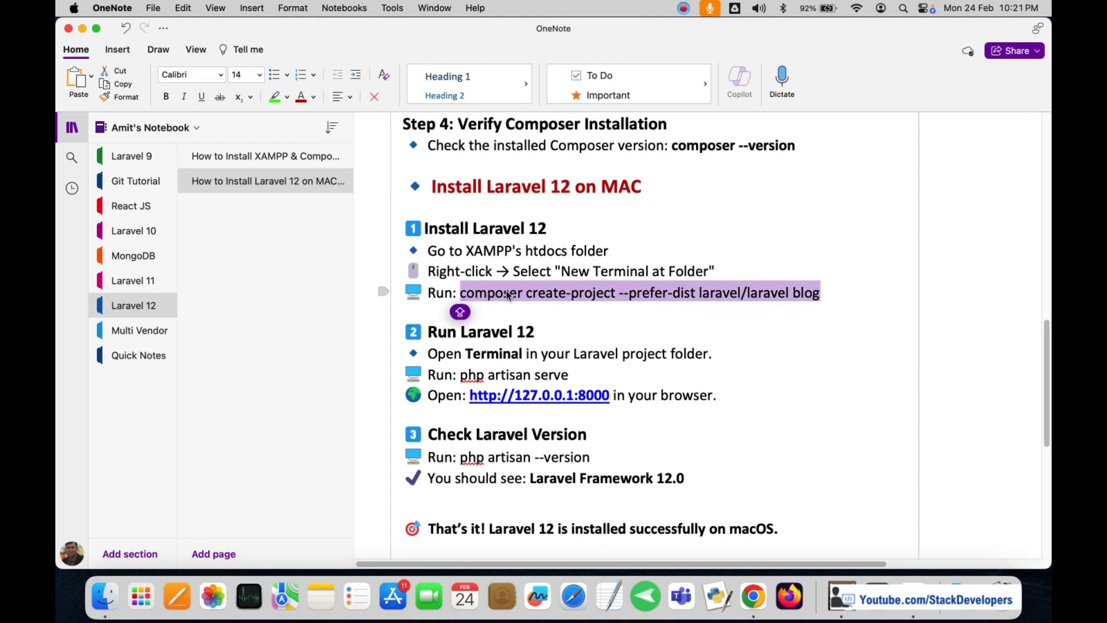
Switch to Finder, go to the XAMPP folder in Applications, and open a new Terminal at its htdocs folder
click(111, 600)
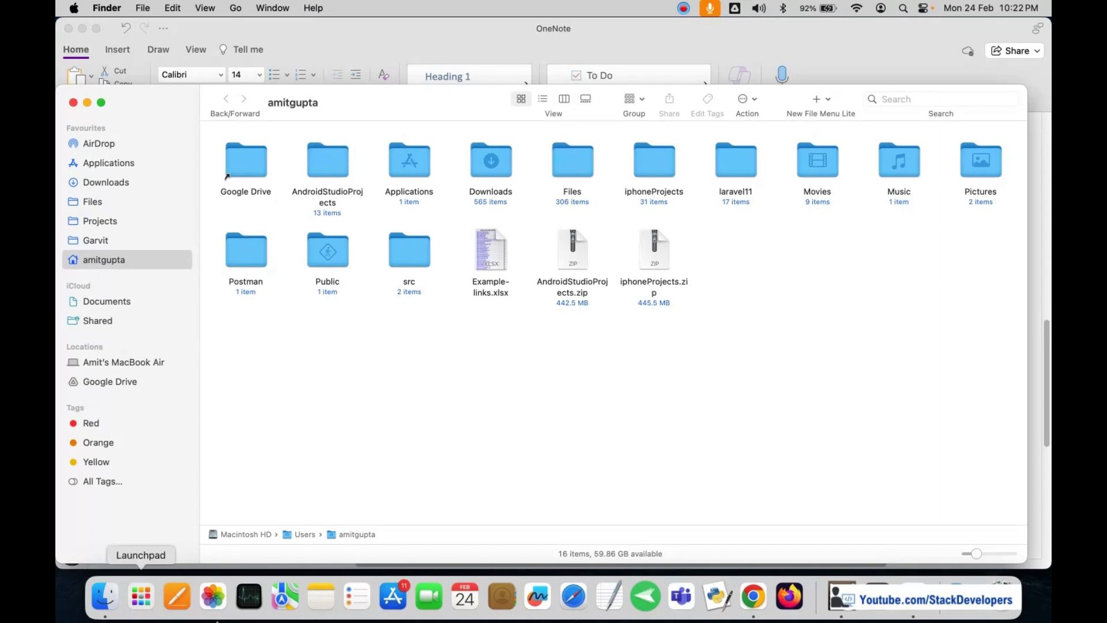
click(136, 600)
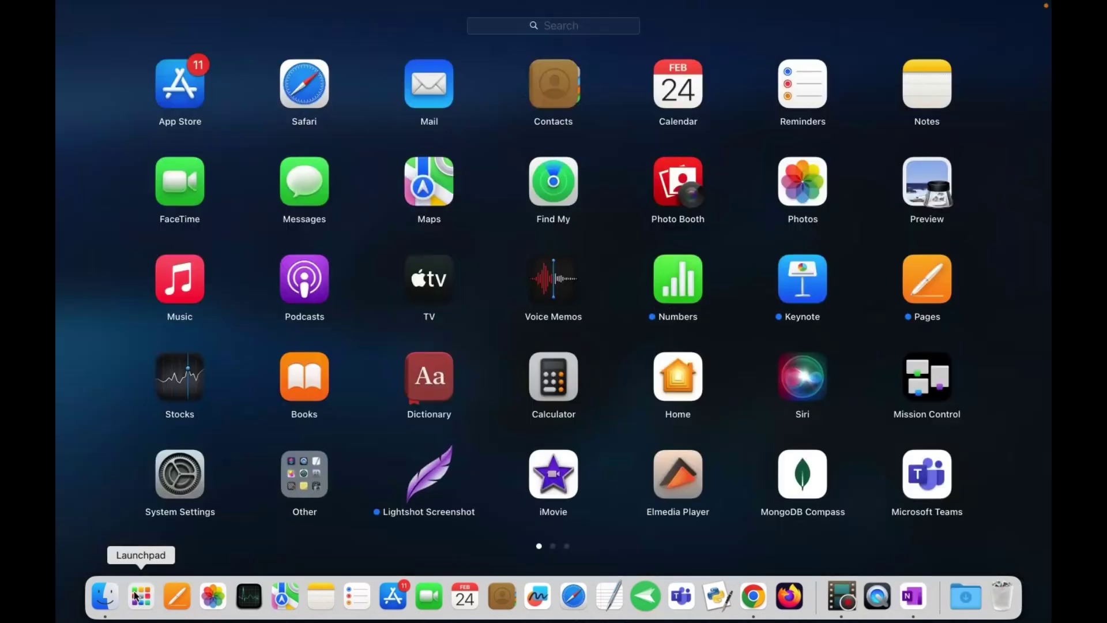
click(109, 594)
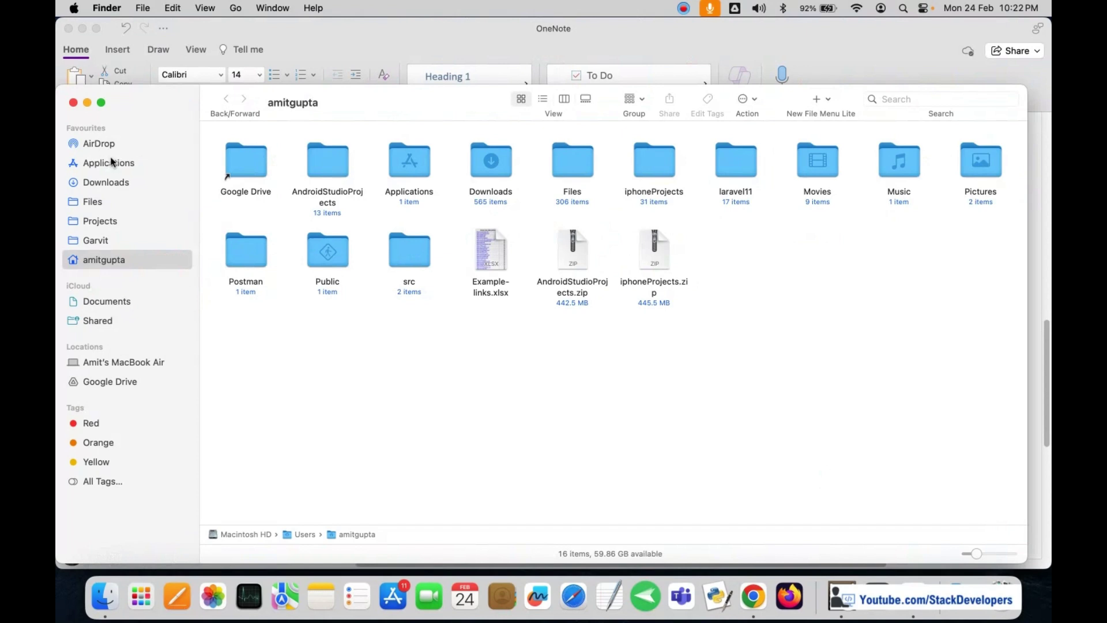
click(111, 162)
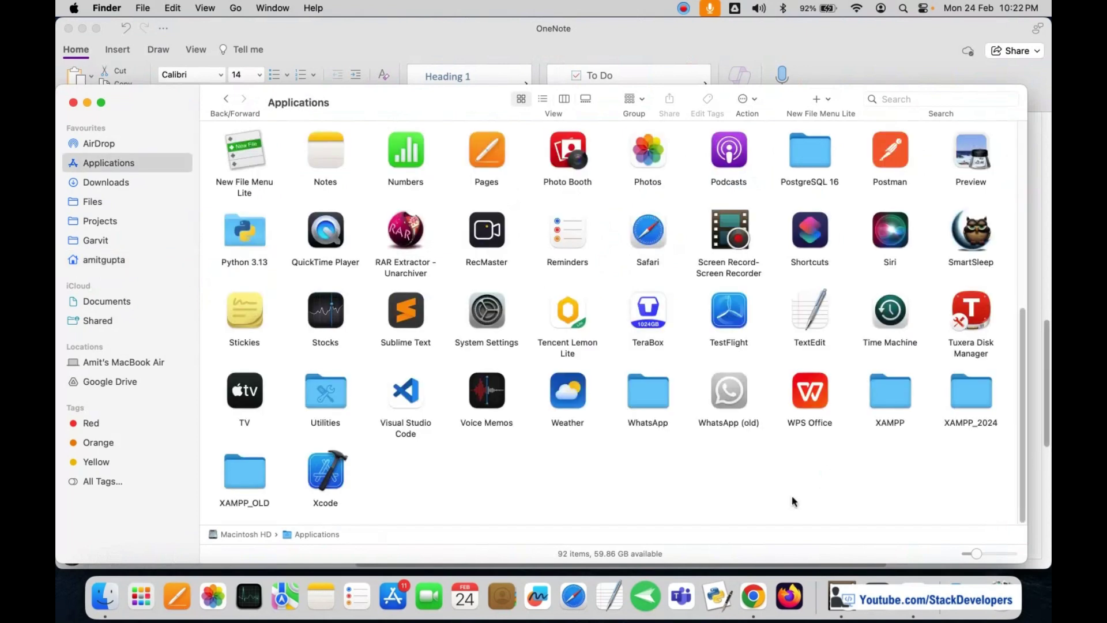
double_click(895, 395)
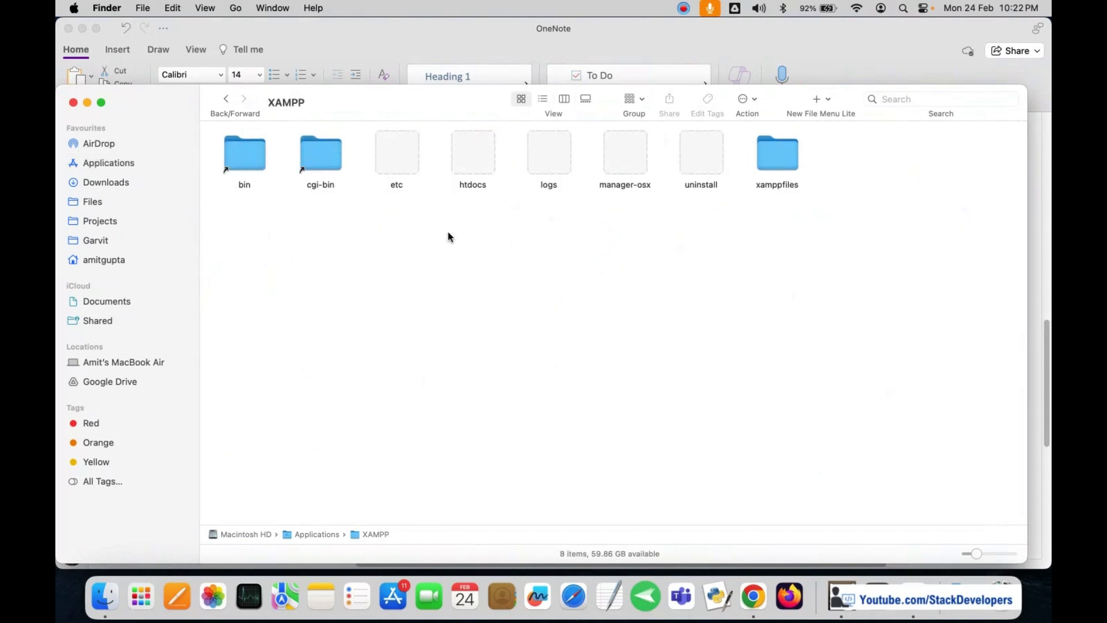
right_click(476, 155)
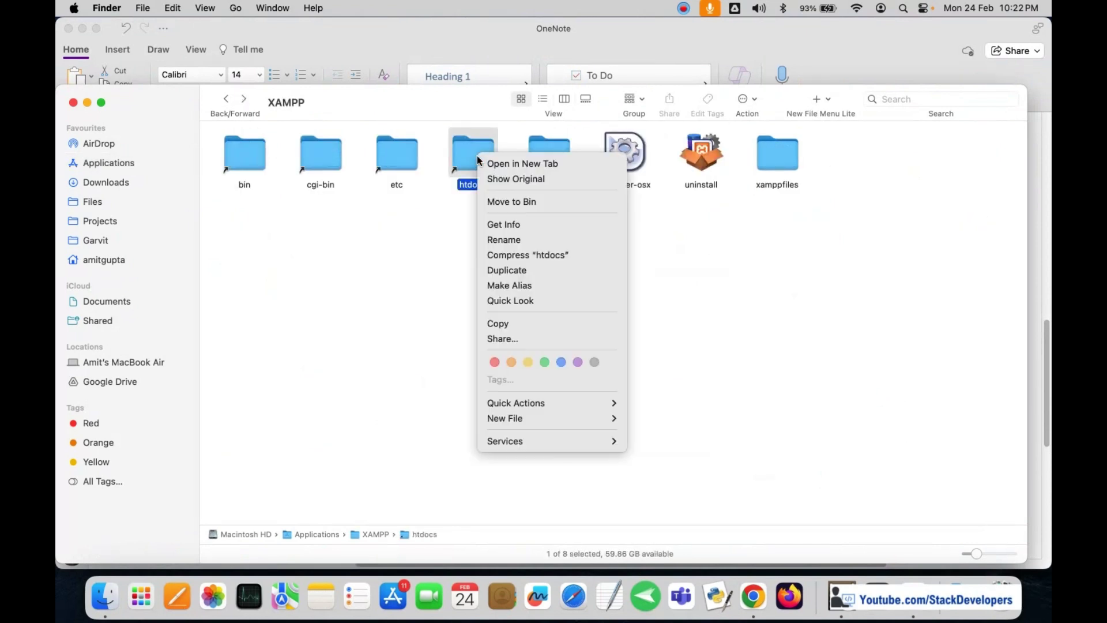
mouse_move(503, 441)
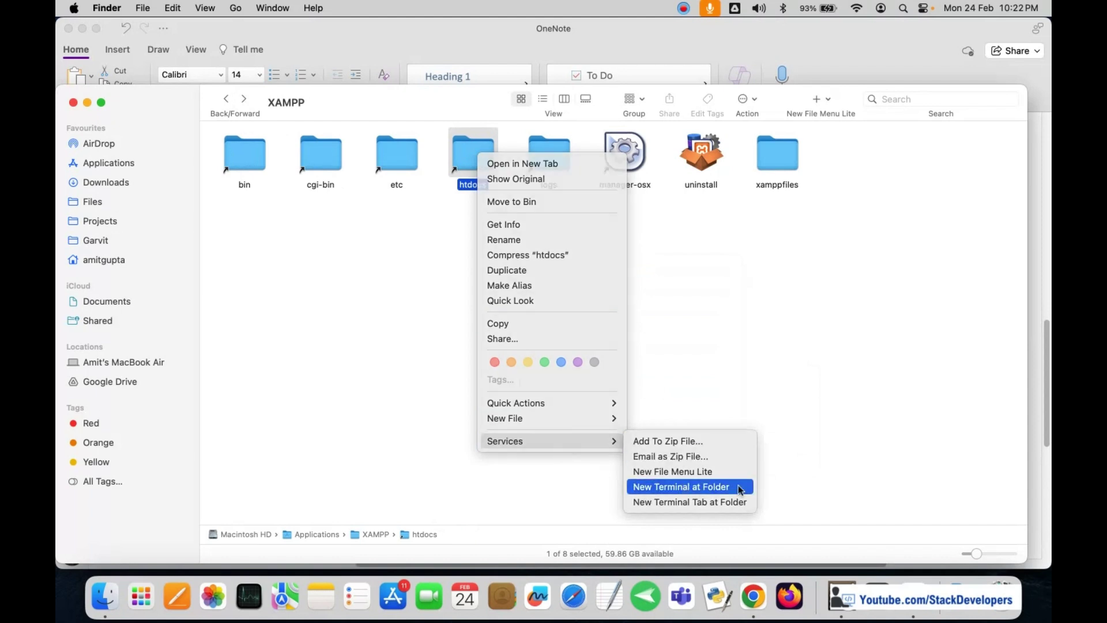
click(669, 487)
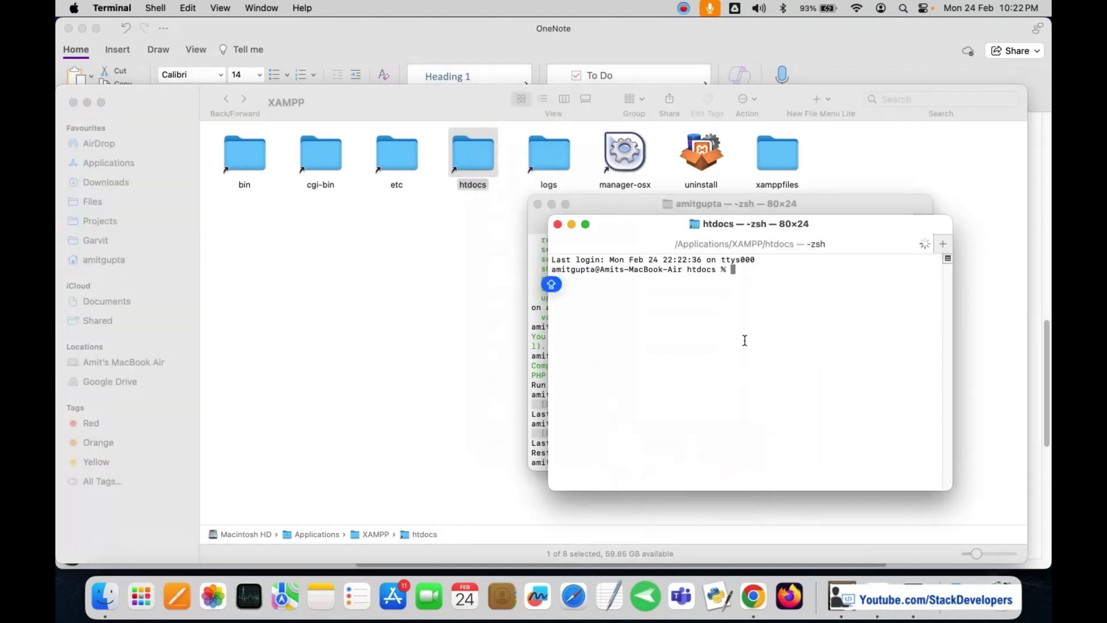
Paste the copied Composer command, change the project name to laravel12, and run composer create-project --prefer-dist laravel/laravel laravel12
right_click(768, 304)
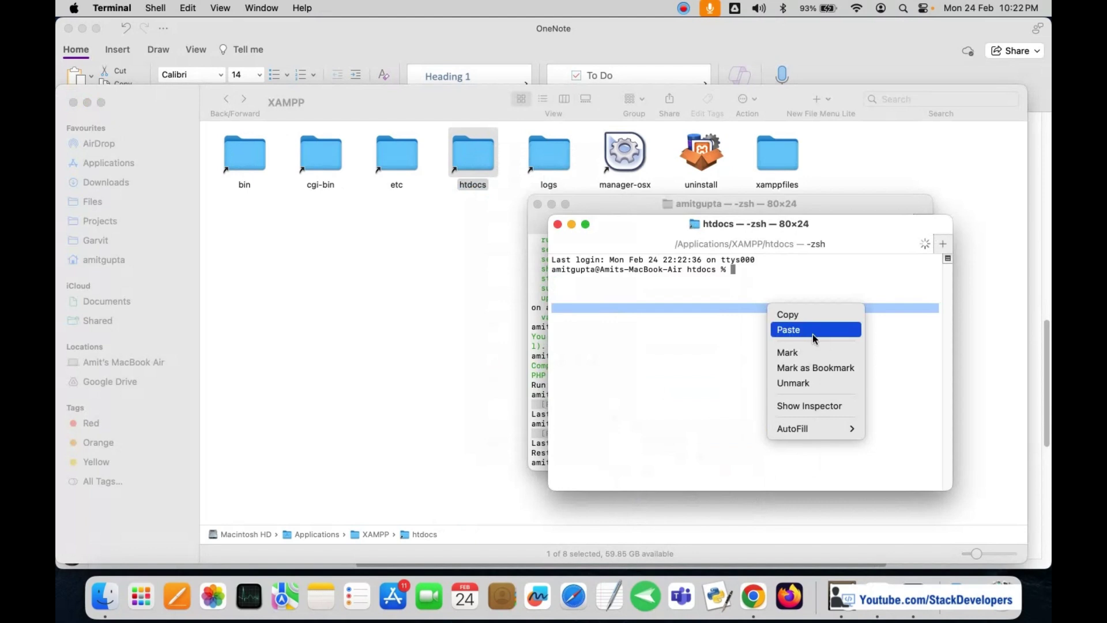
click(812, 332)
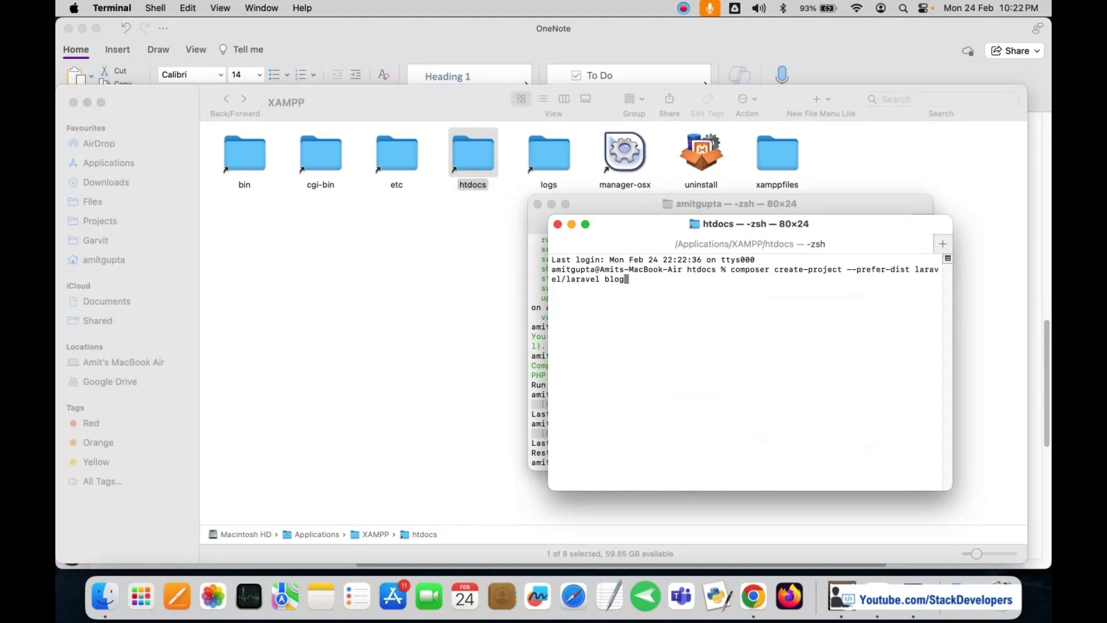
key(BackSpace)
key(BackSpace)
key(BackSpace)
key(Caps_Lock)
text(rav)
key(Return)
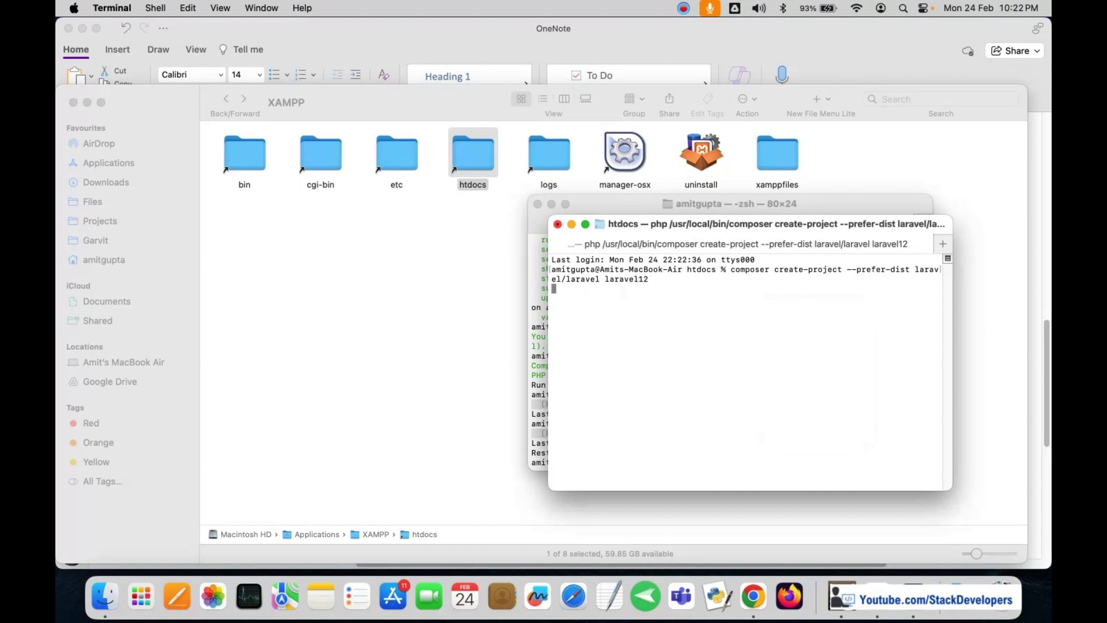
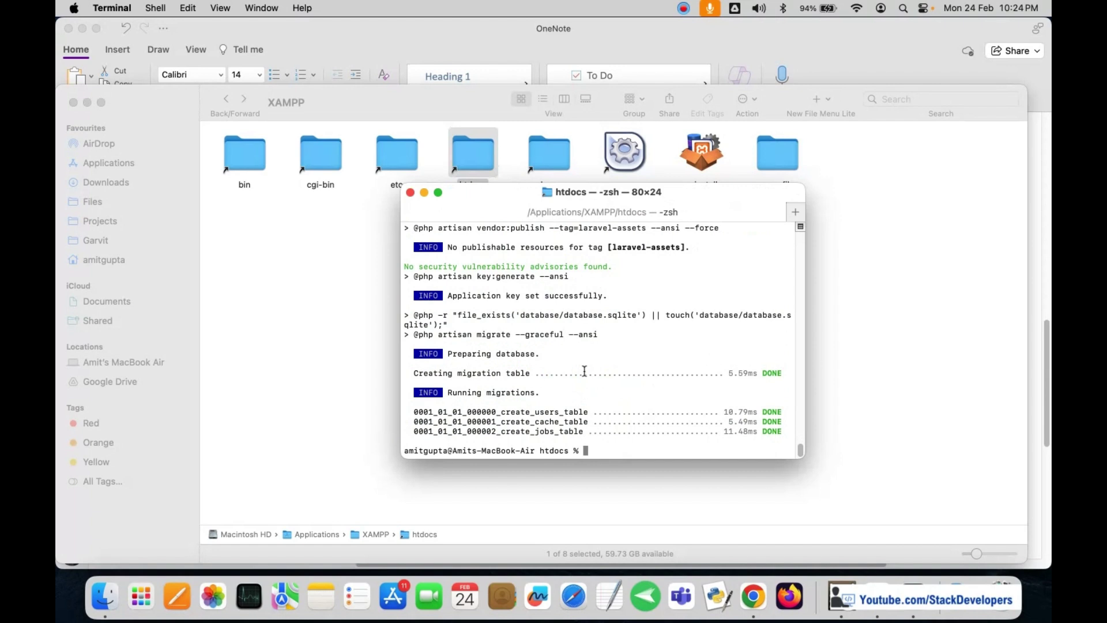
Change into the laravel12 project folder and start the development server with php artisan serve
text(cd)
key(BackSpace)
text(laravel12)
key(Return)
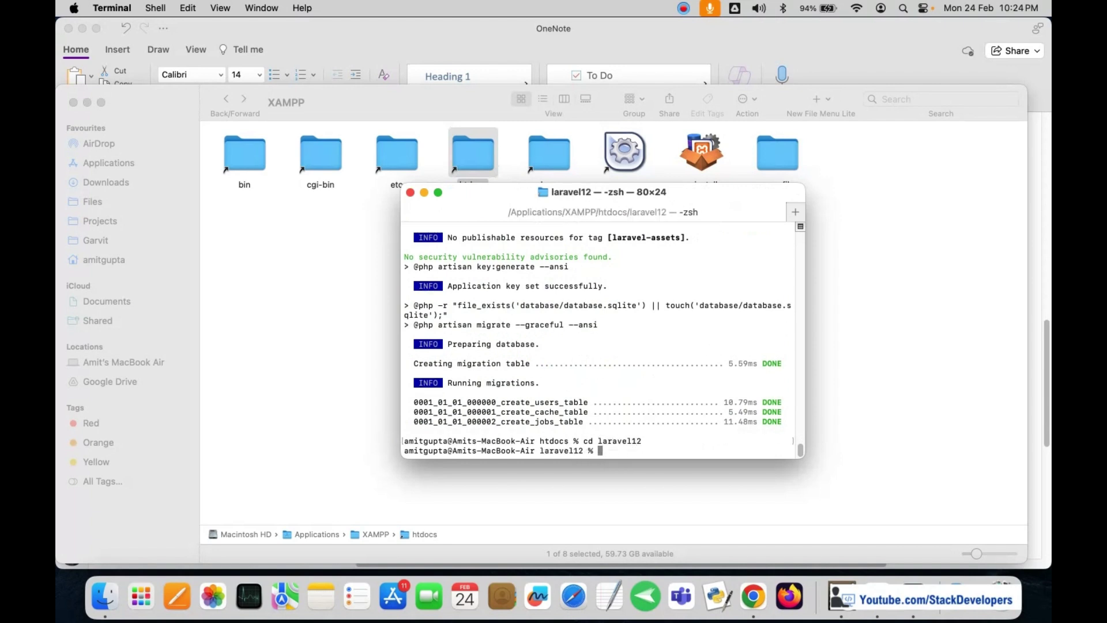
text(php artisan serve)
key(Return)
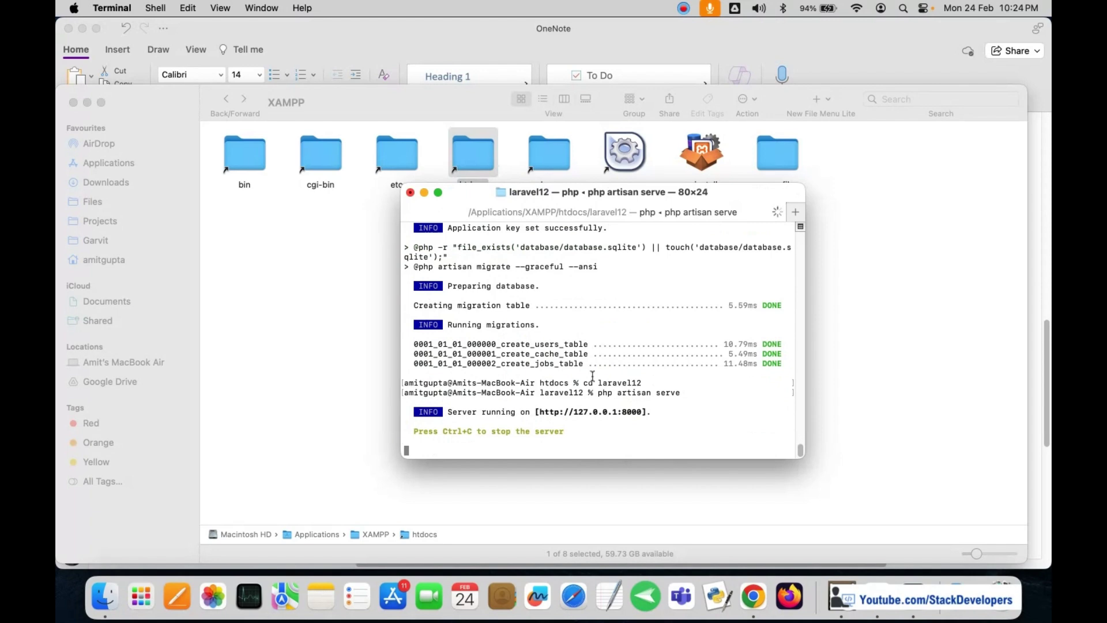
Switch to Chrome, open 127.0.0.1:8000 in a new tab, and view the Documentation page linked from the Laravel welcome page
click(754, 596)
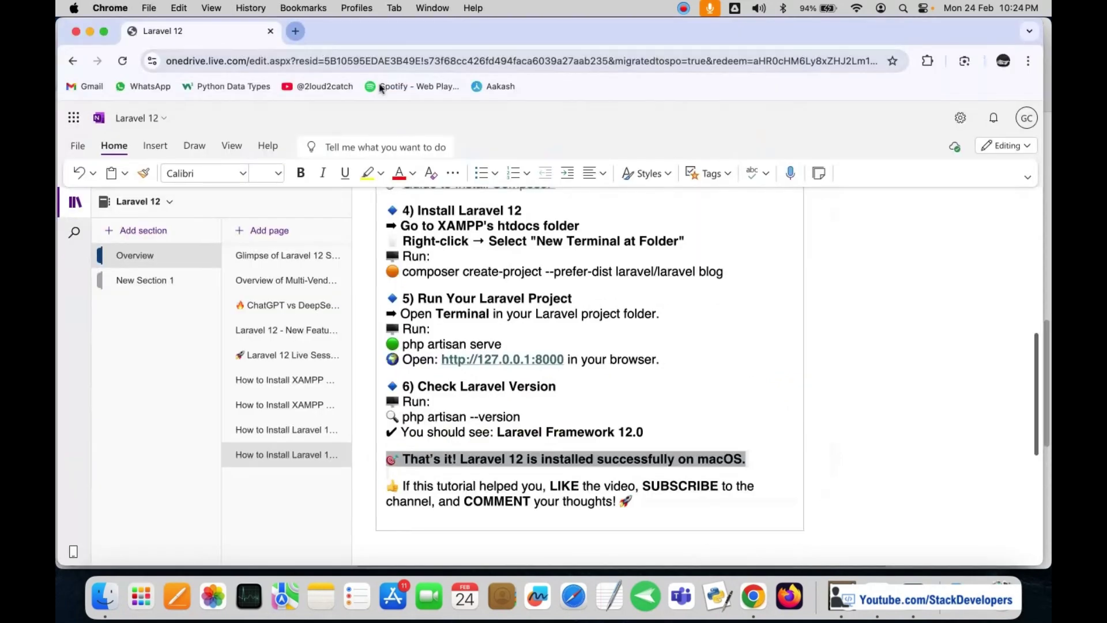
click(297, 33)
text(12)
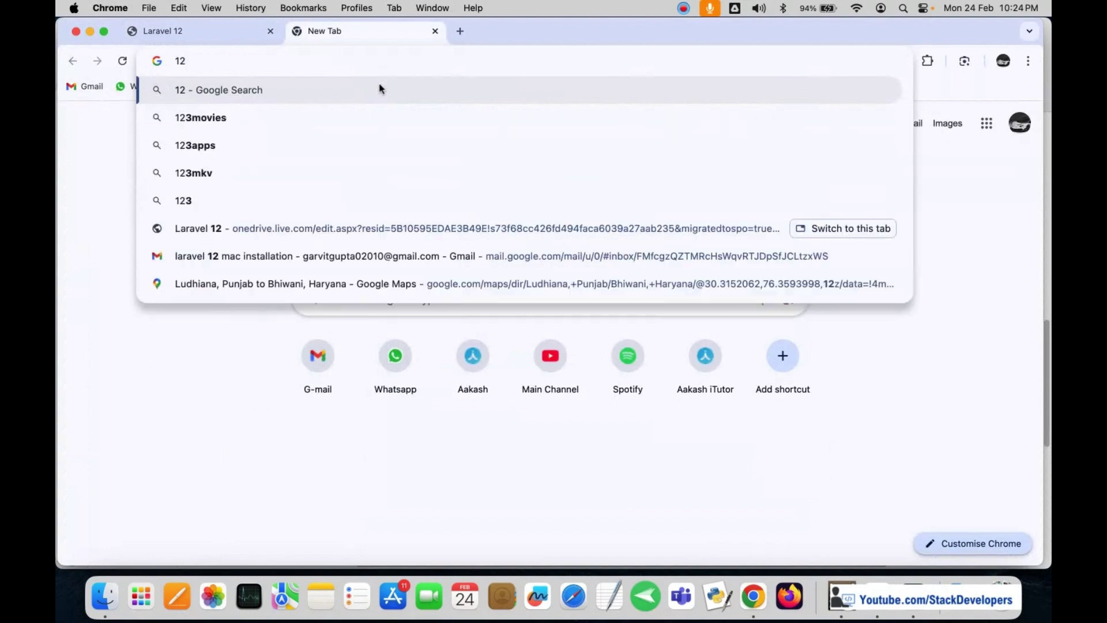
text(7.0)
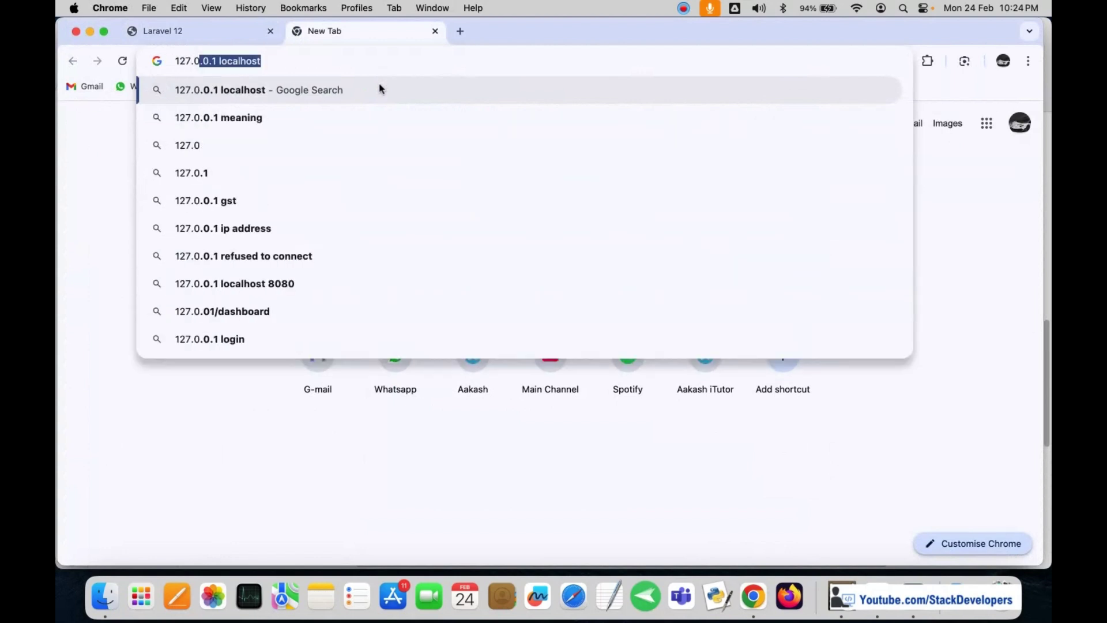
text(.0.1)
key(Delete)
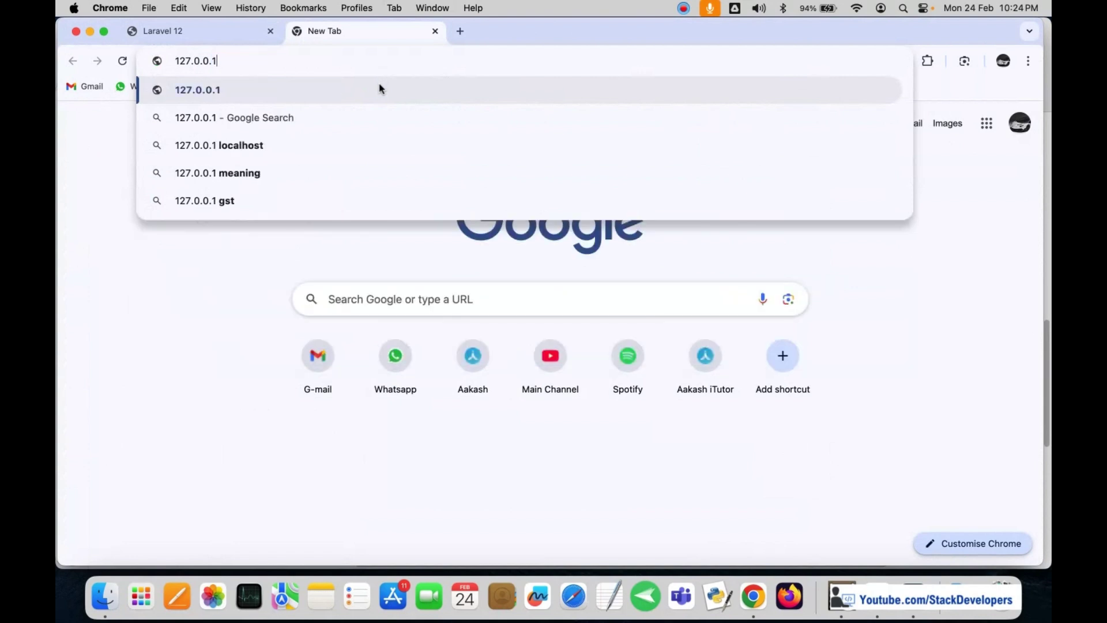
text(:8000)
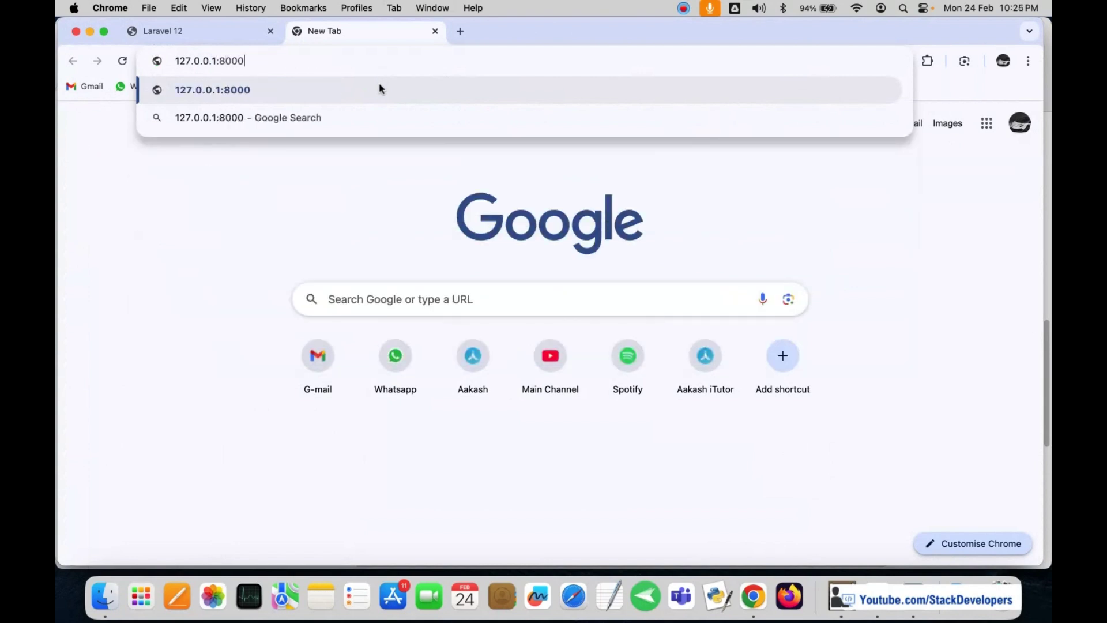
key(Return)
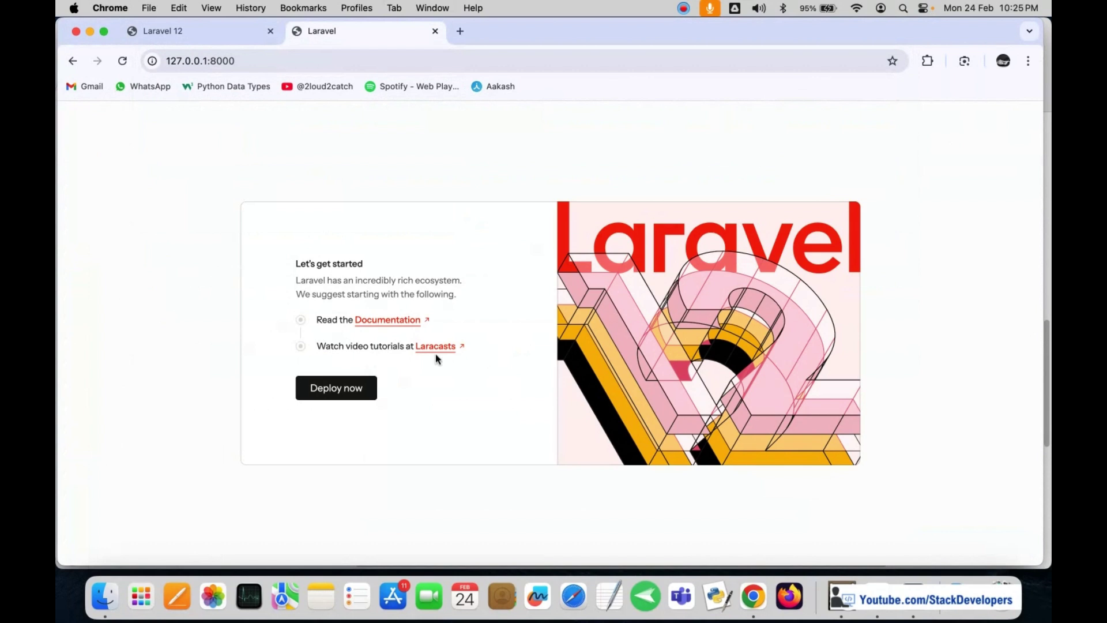
click(380, 323)
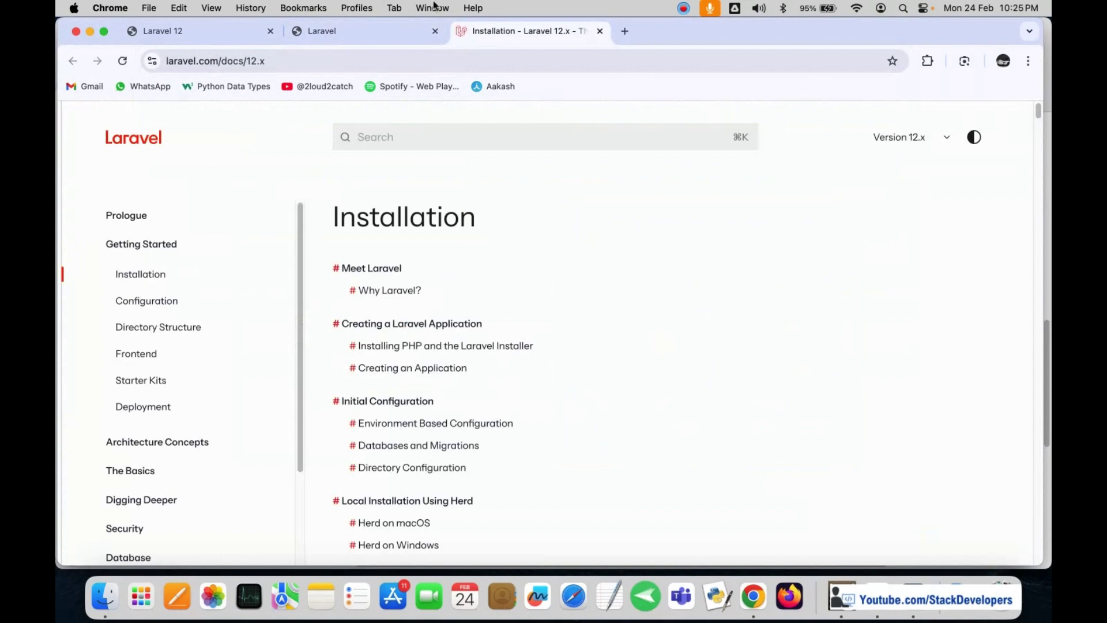
click(339, 30)
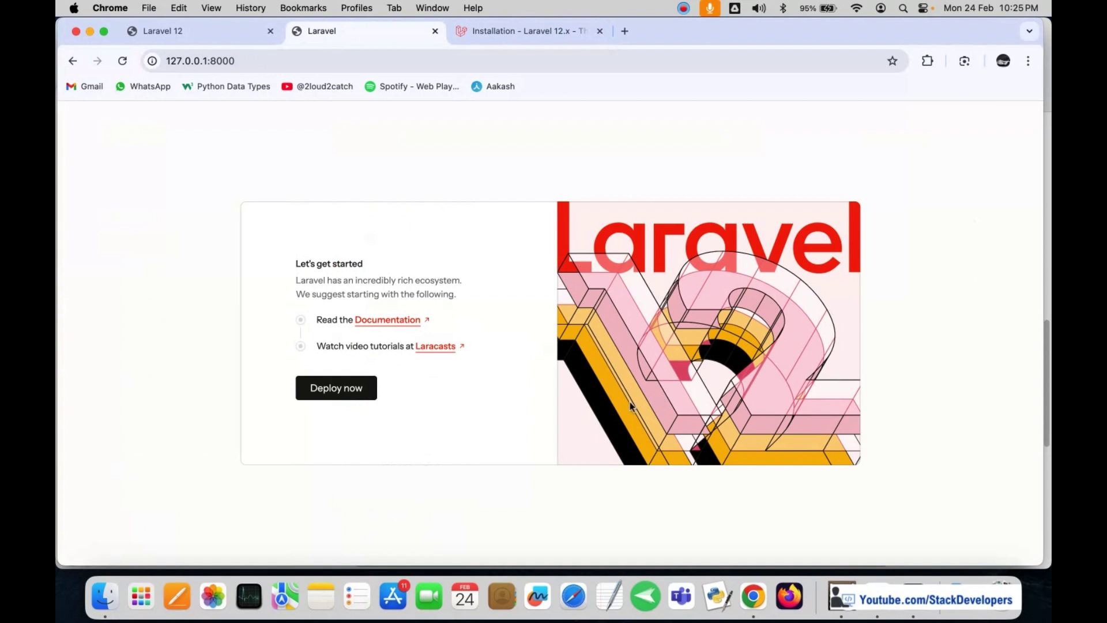
Open youtube.com/stackdevelopers in a new browser tab and mute the computer's sound
click(625, 31)
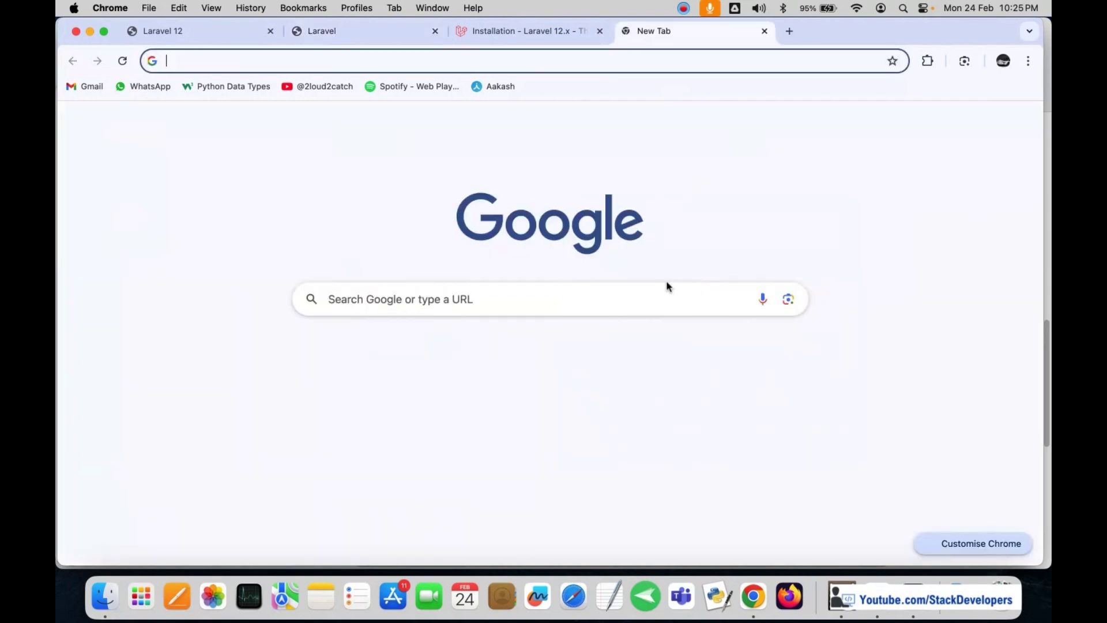
text(youtube.com/@carhivesvj)
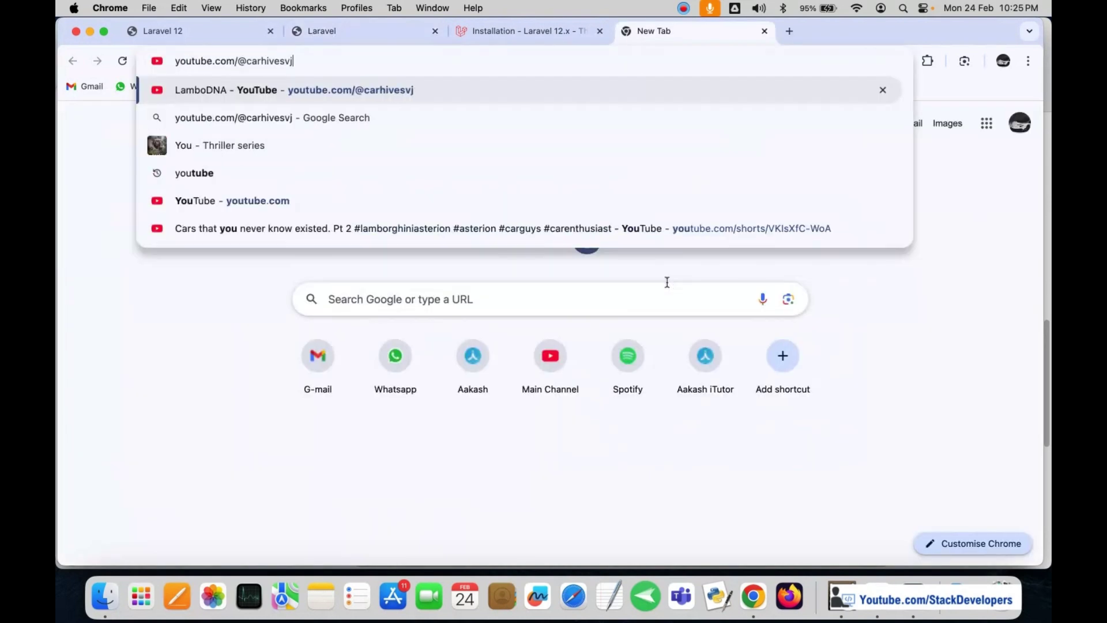
key(BackSpace)
key(BackSpace)
key(BackSpace)
key(BackSpace)
key(BackSpace)
key(BackSpace)
key(BackSpace)
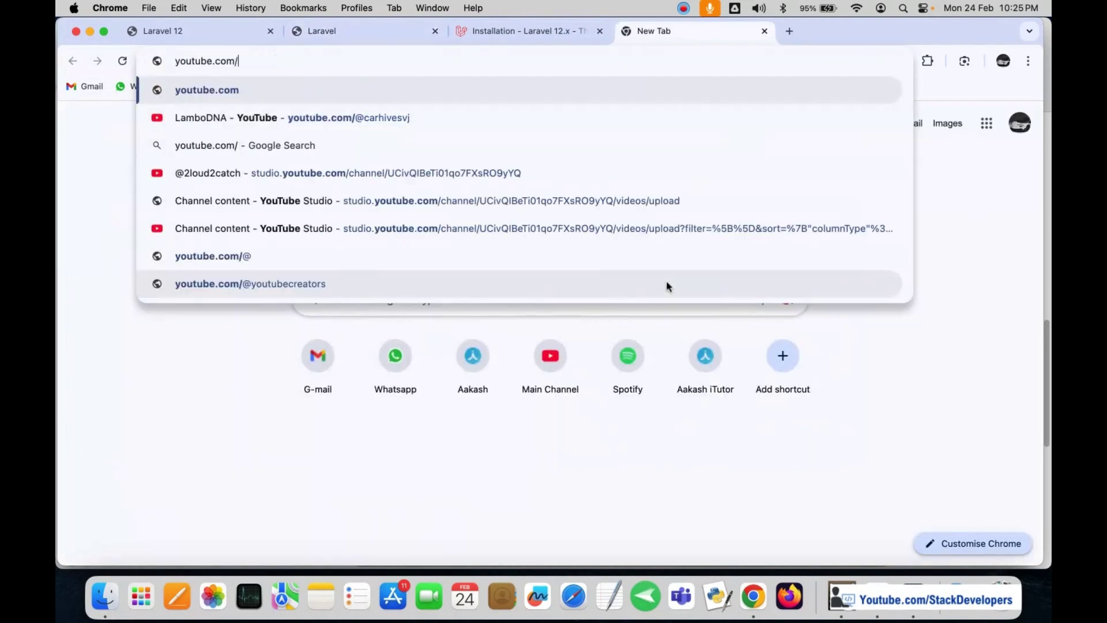
text(stac)
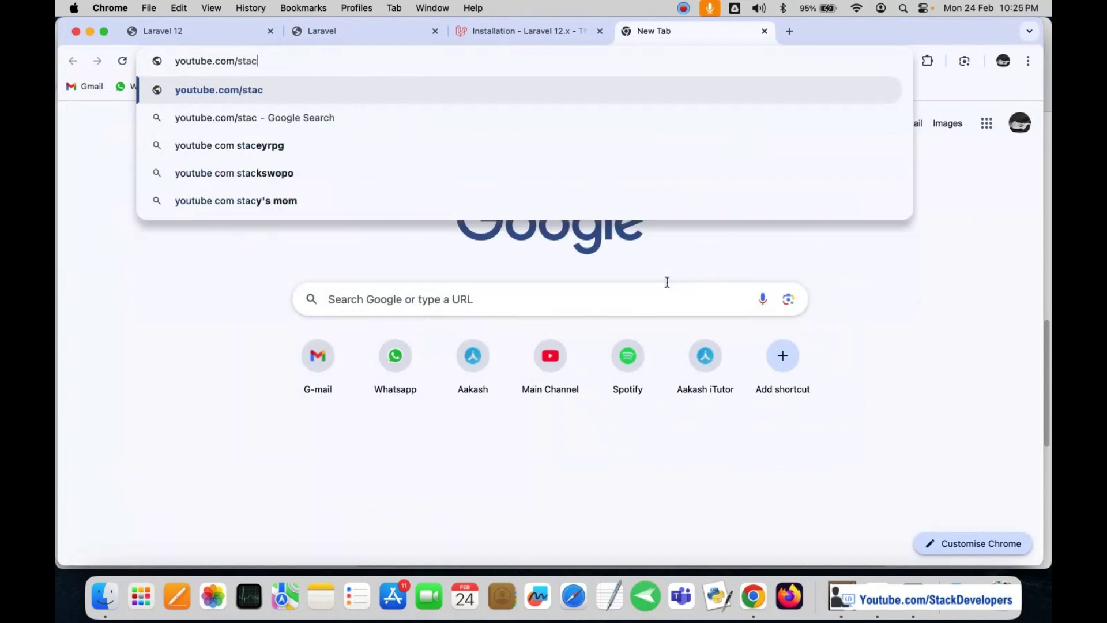
text(kdevelopers)
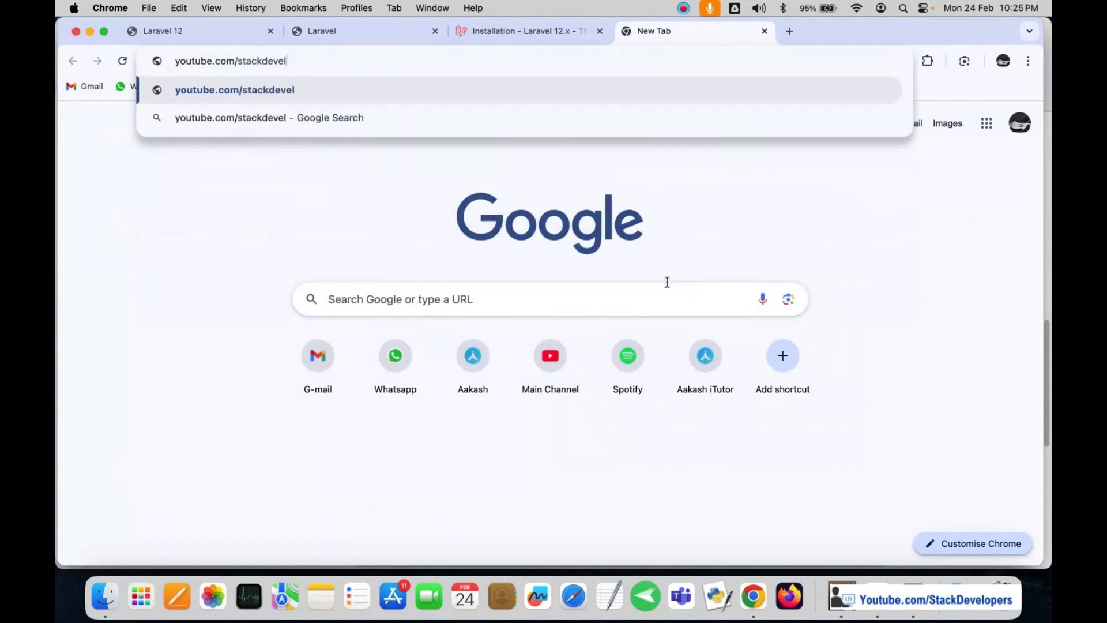
key(Return)
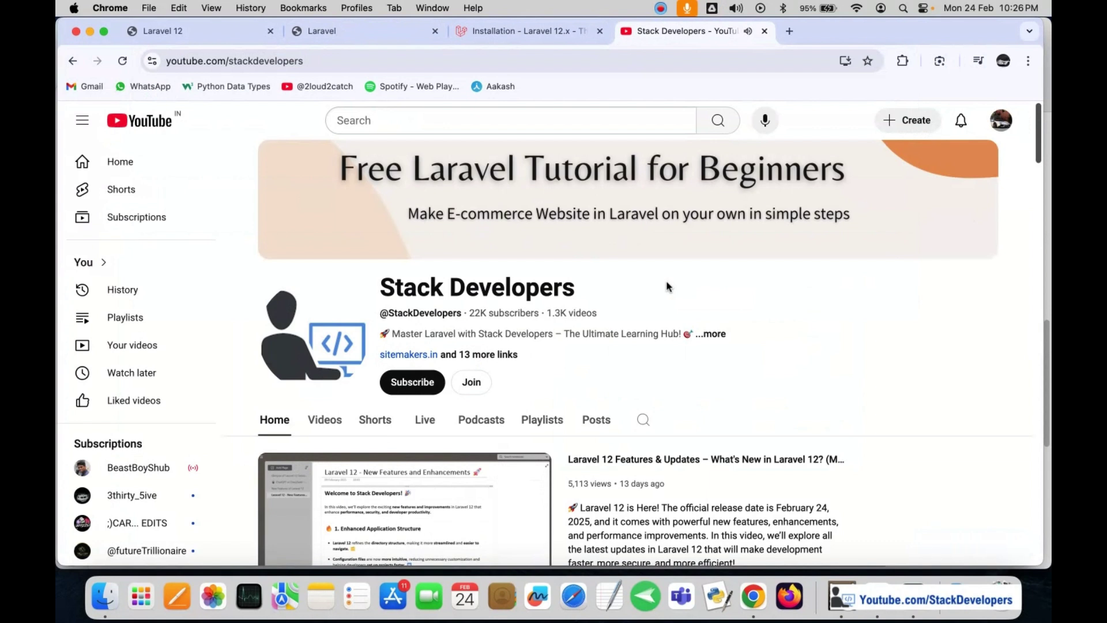
key(XF86AudioLowerVolume)
key(XF86AudioMute)
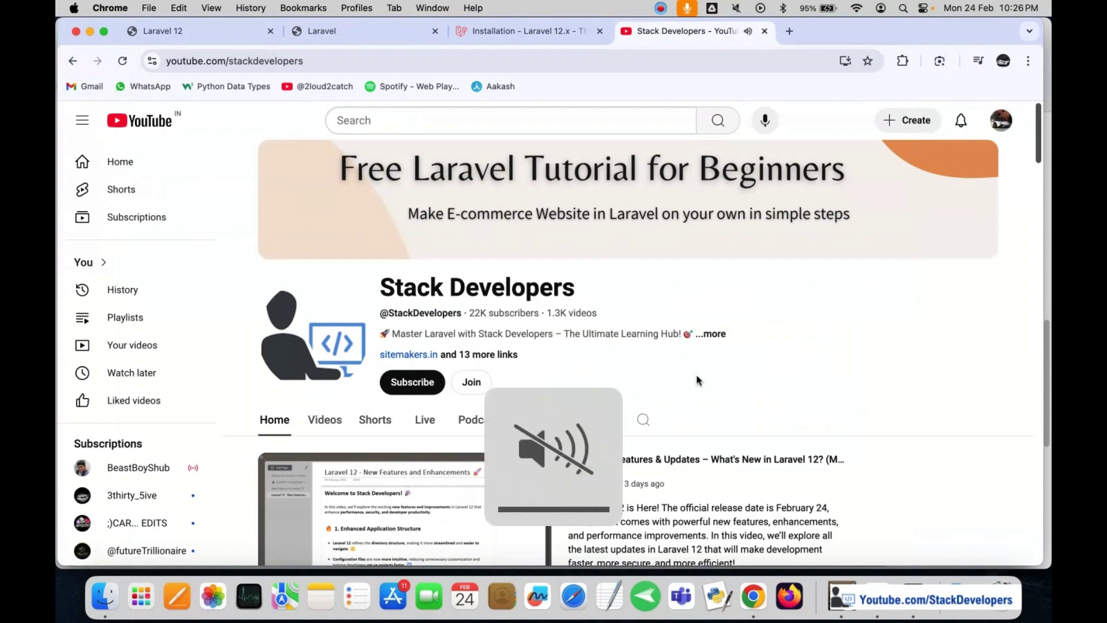